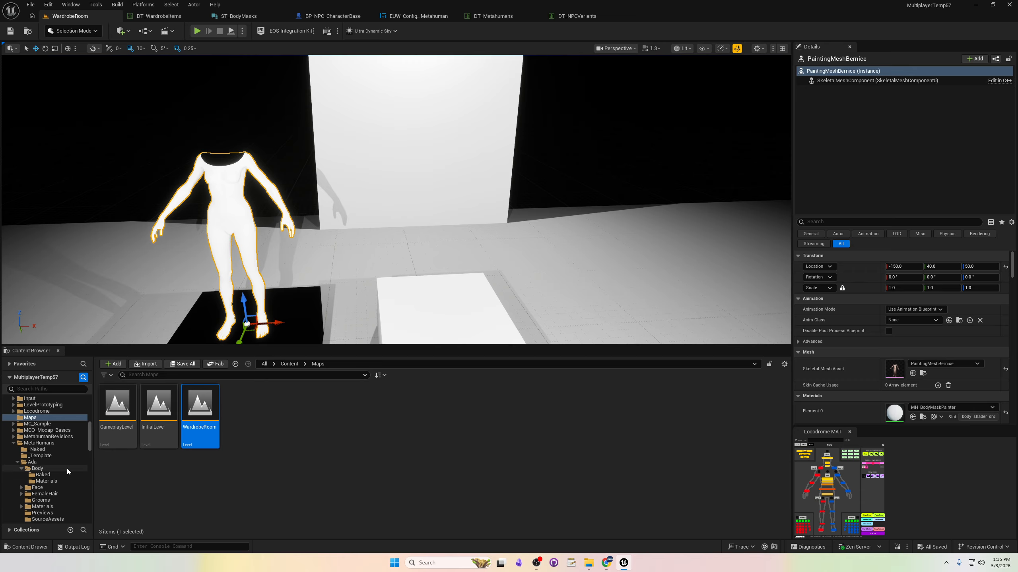
Open the BP_NPC_CharacterBase blueprint from the Core folder of NPCFramework.
left_click(14, 443)
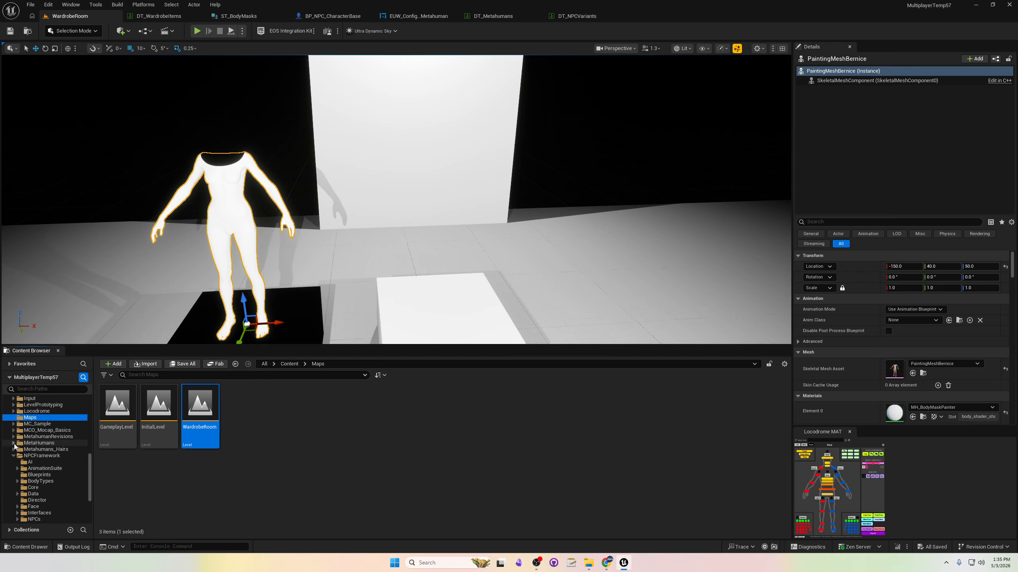
left_click(46, 457)
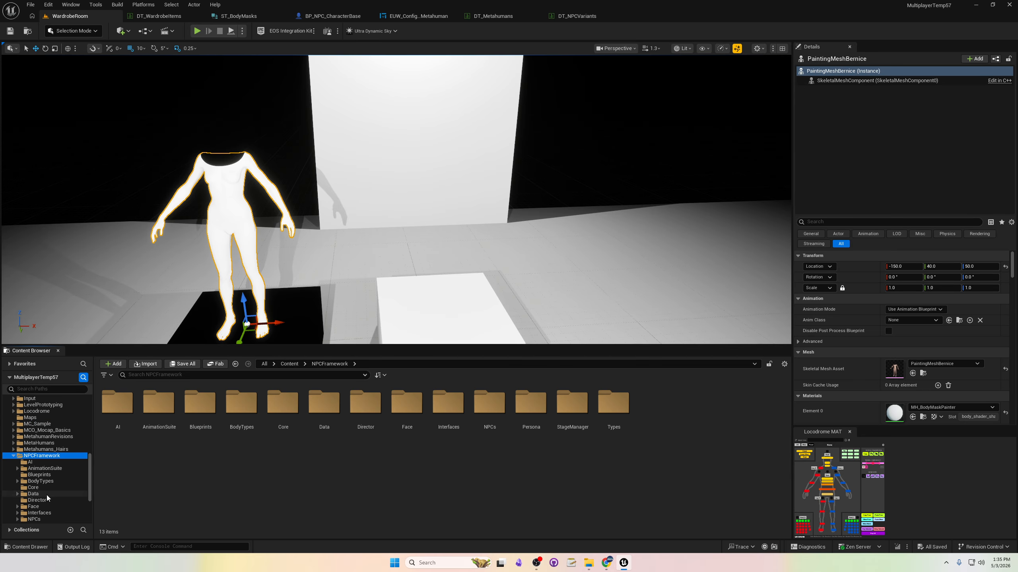
left_click(33, 487)
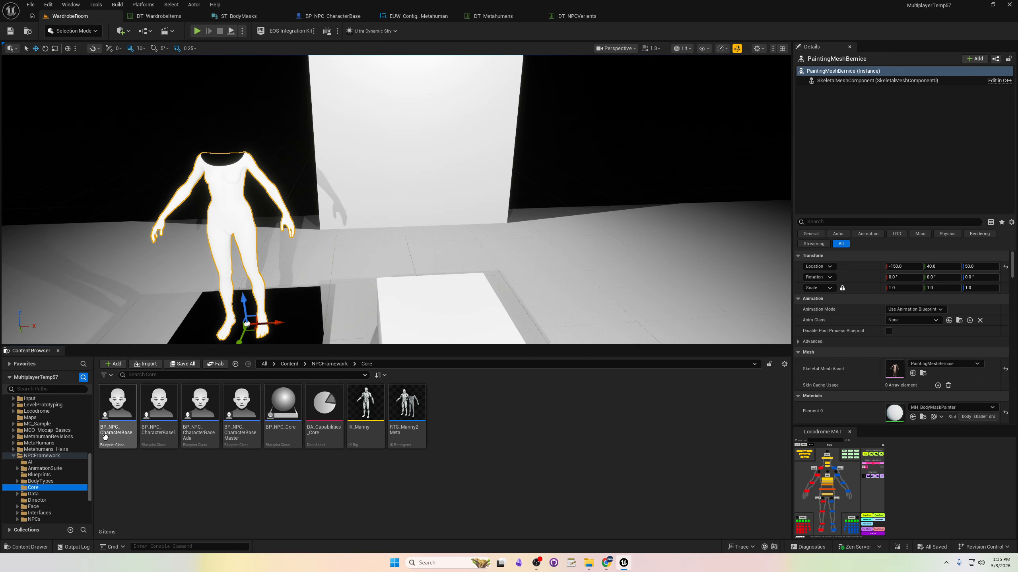
mouse_move(112, 436)
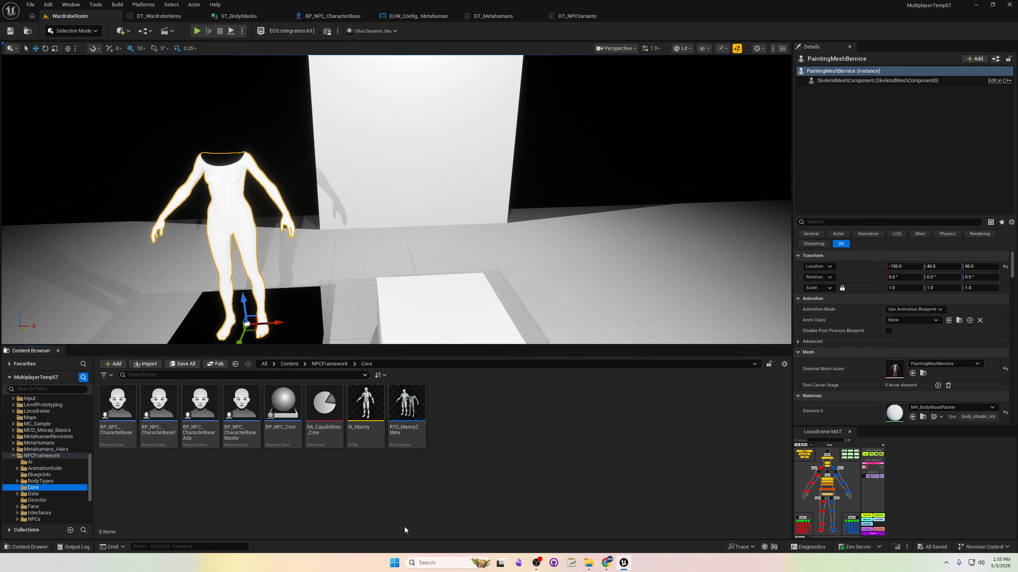
double_click(117, 409)
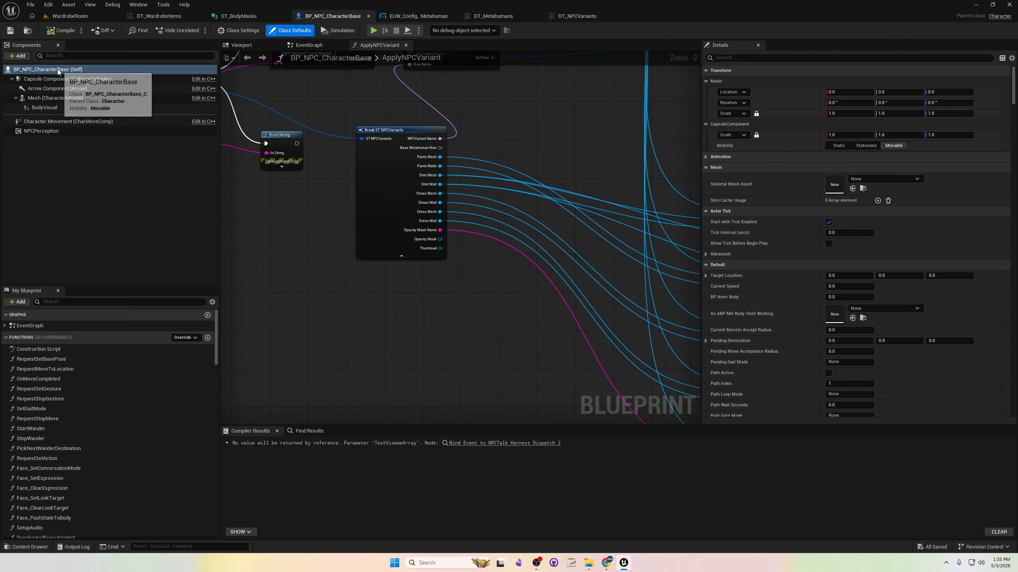
Examine the ApplyNPCVariant graph, the capsule, mesh and BodyVisual components, and the character's 3D preview.
scroll(280, 211, "down", 5)
right_click_drag(280, 209, 346, 251)
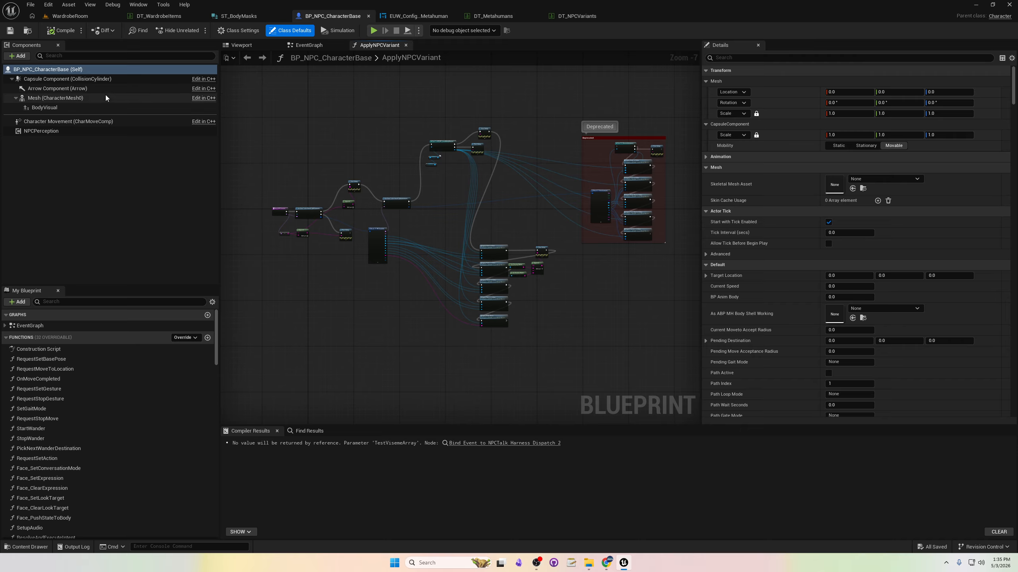
left_click(44, 79)
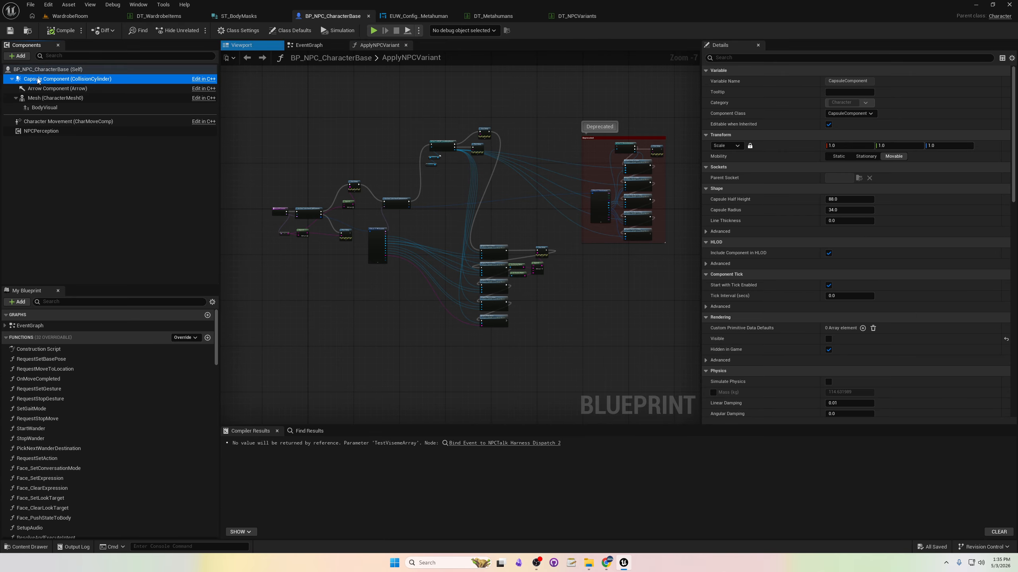
left_click(52, 99)
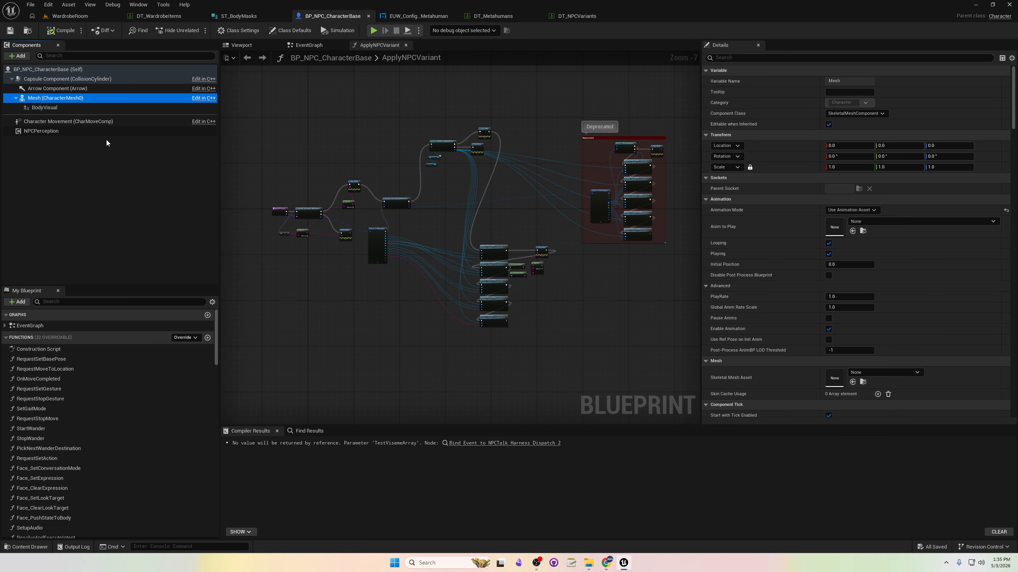
left_click(35, 108)
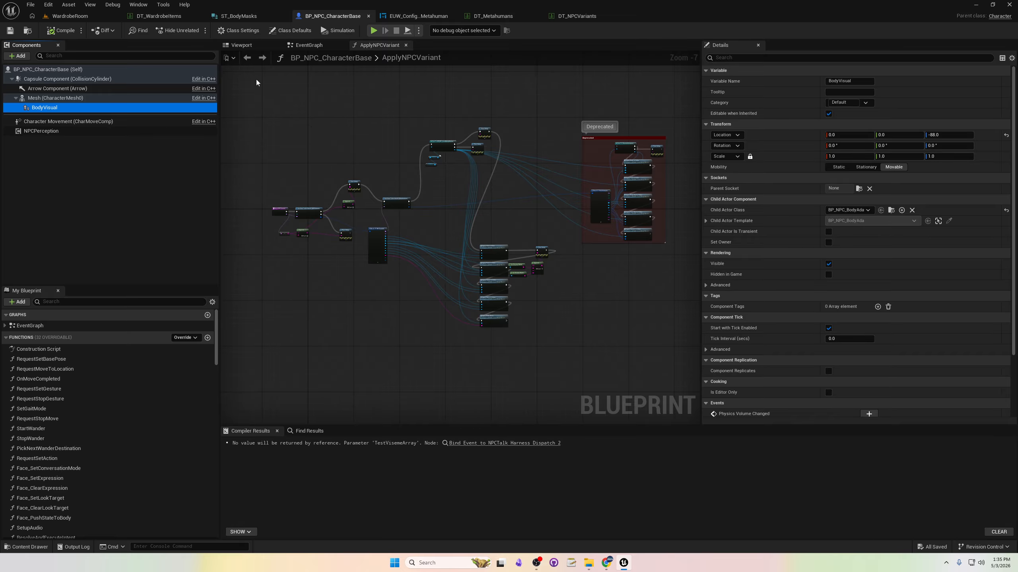
left_click(242, 46)
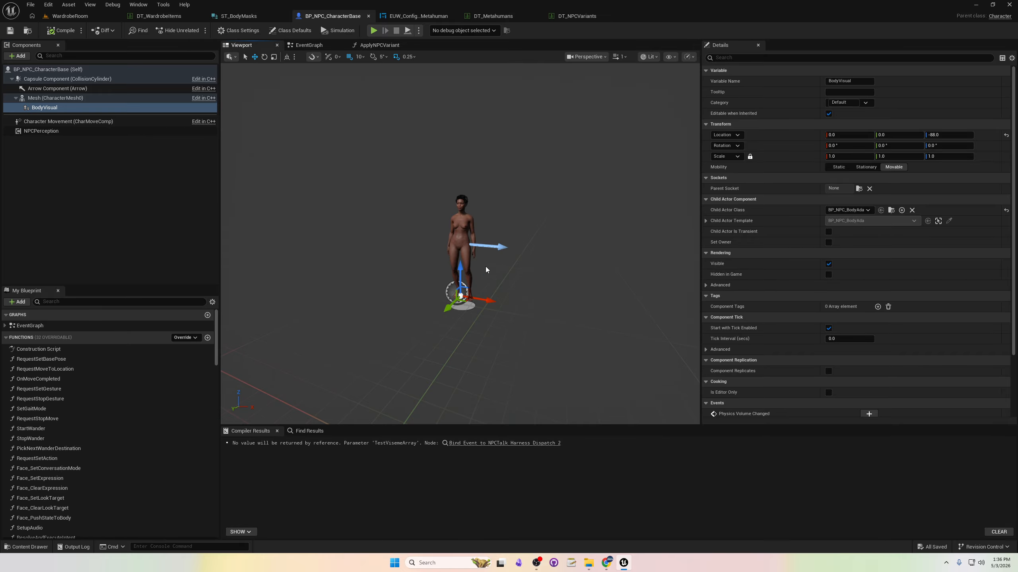
Set the BodyVisual component's child actor class to BP_NPC_BodyBernice.
left_click(869, 211)
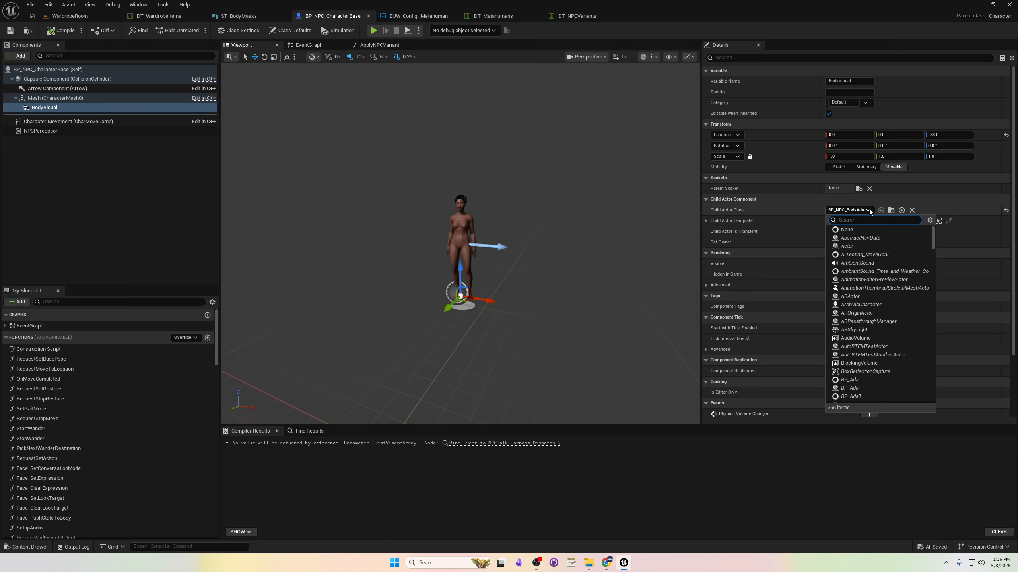
type("BP_")
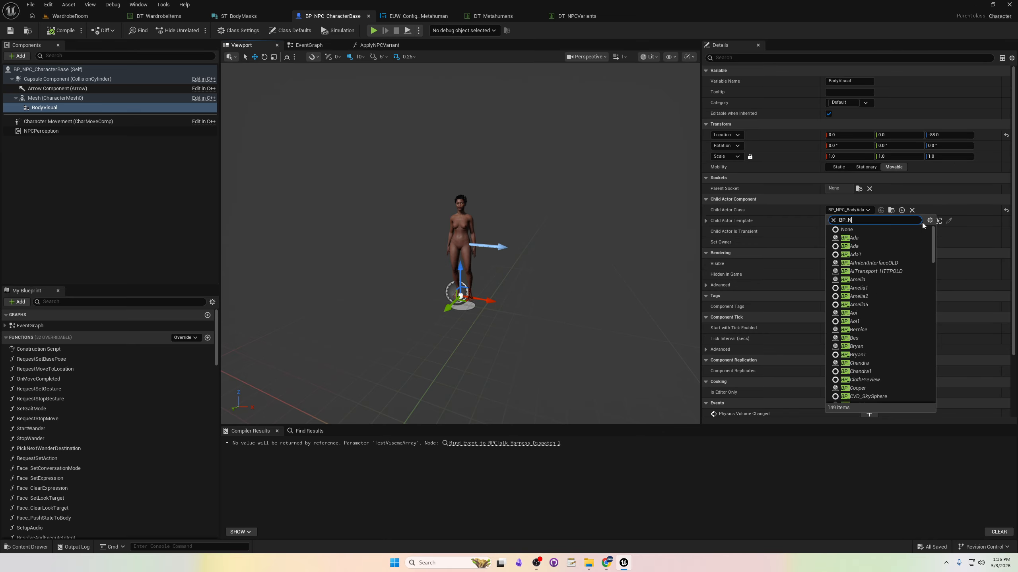
type("NPC")
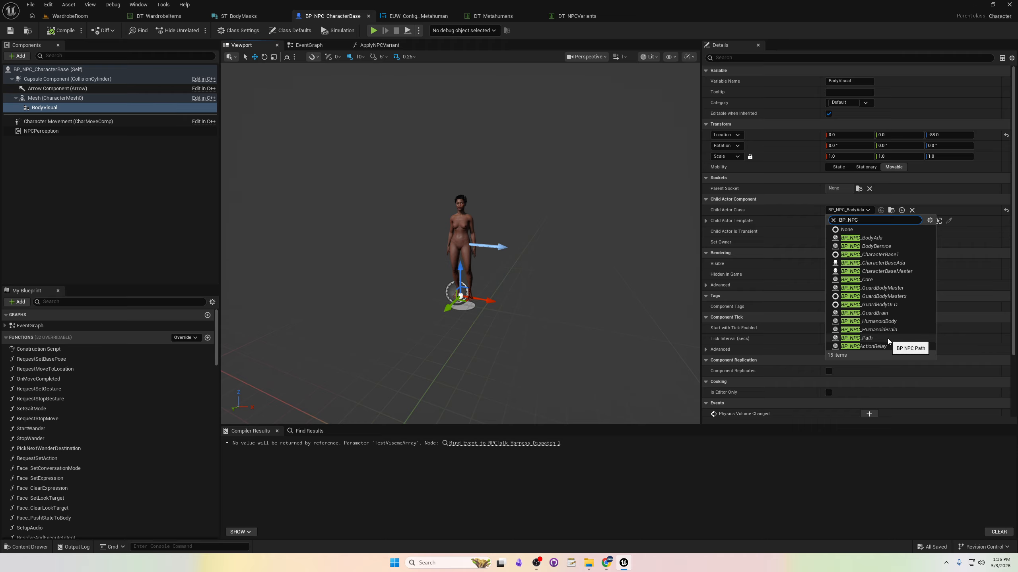
left_click(891, 247)
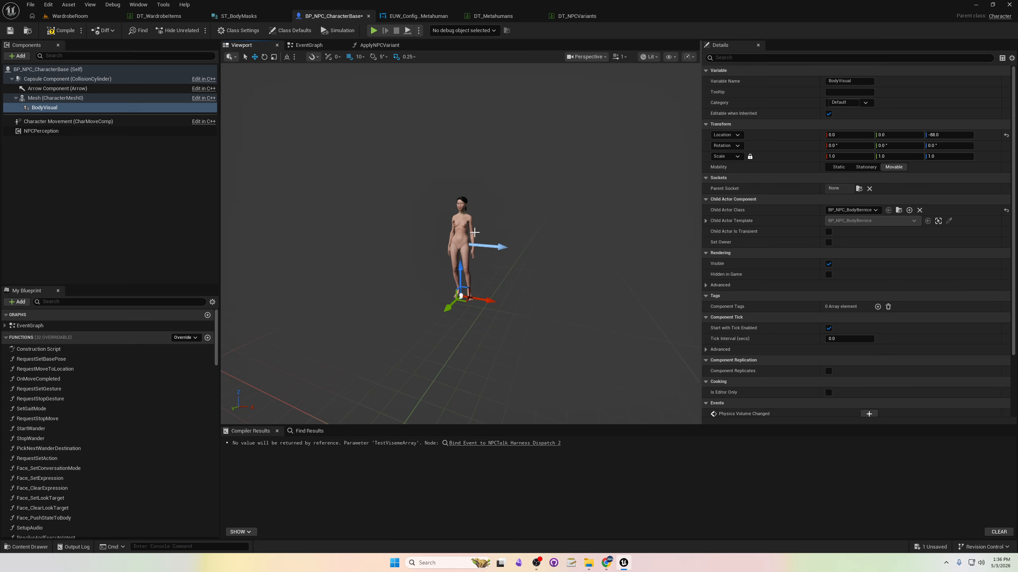
Set BodyVisual's child actor class to BP_NPC_BodyAda, and compile and save the blueprint.
left_click(875, 209)
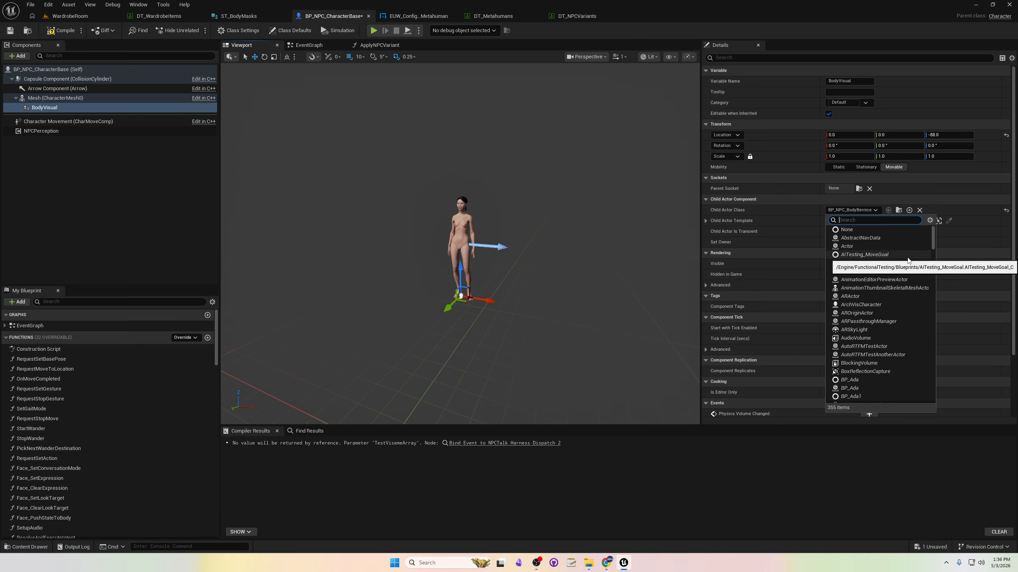
type("BP")
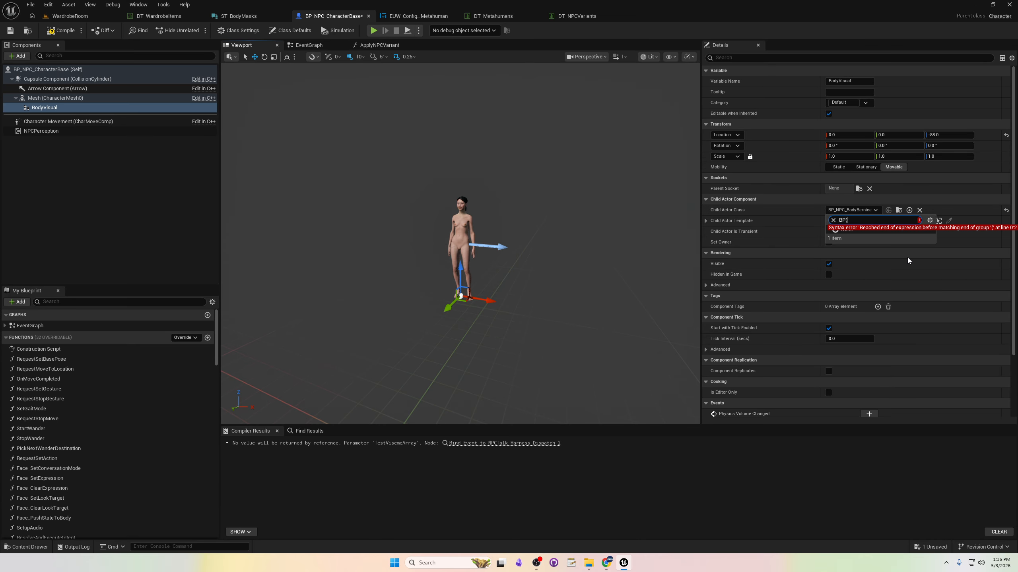
type("_NPC")
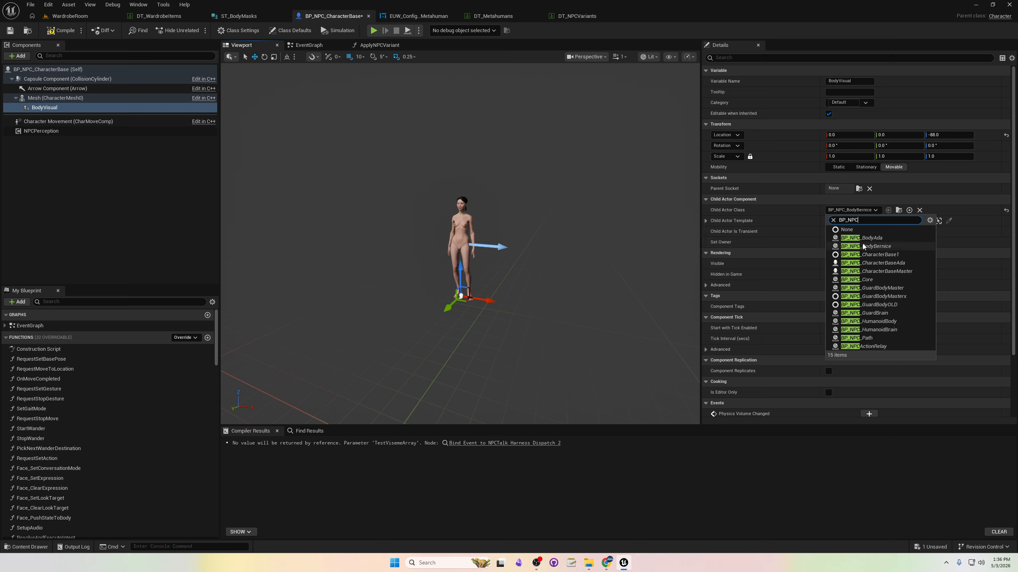
left_click(862, 240)
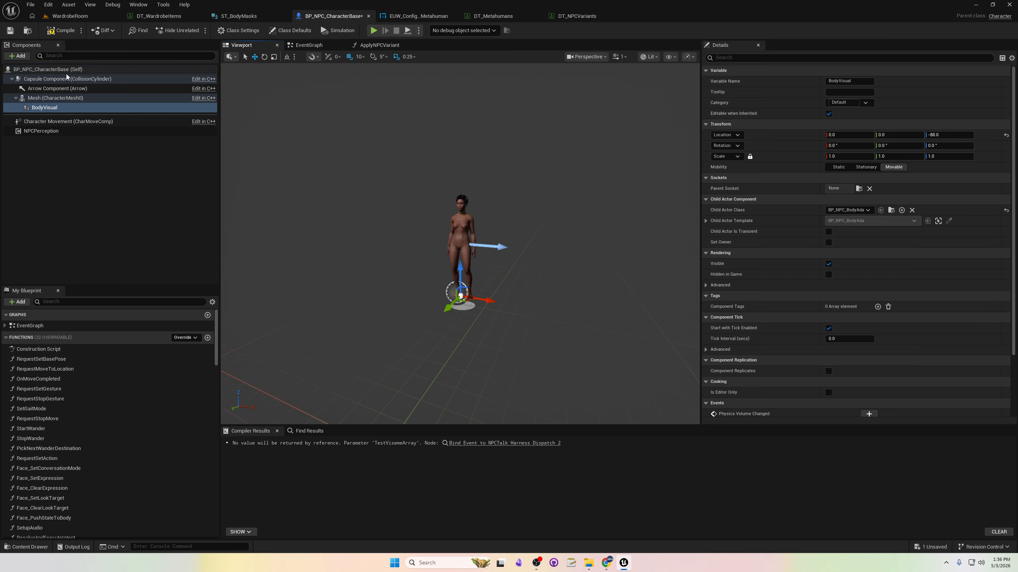
left_click(60, 30)
left_click(11, 33)
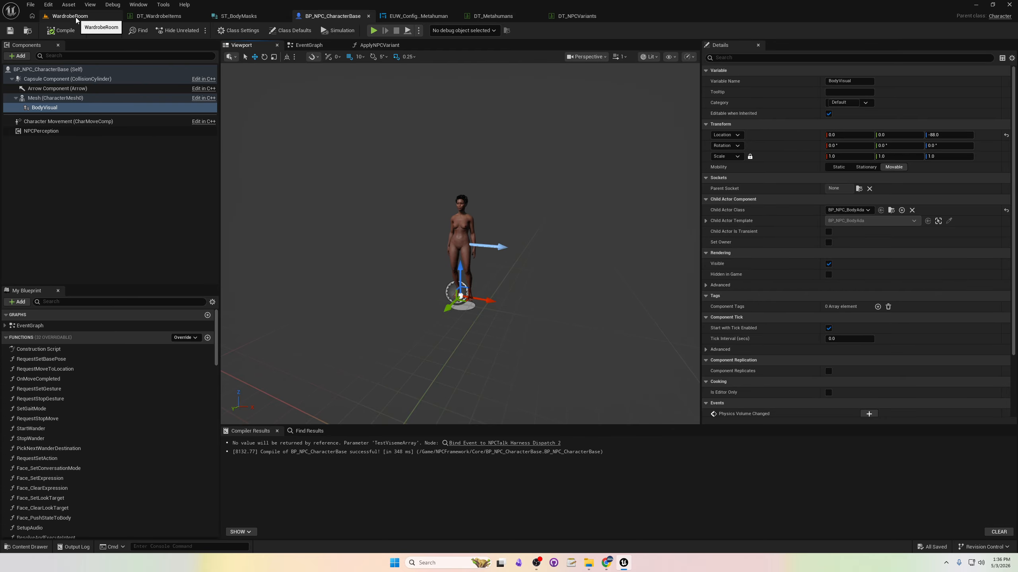
Place BP_NPC_CharacterBase on the white platform in the WardrobeRoom level, at about X 0, Y 40, Z 138.
left_click(70, 16)
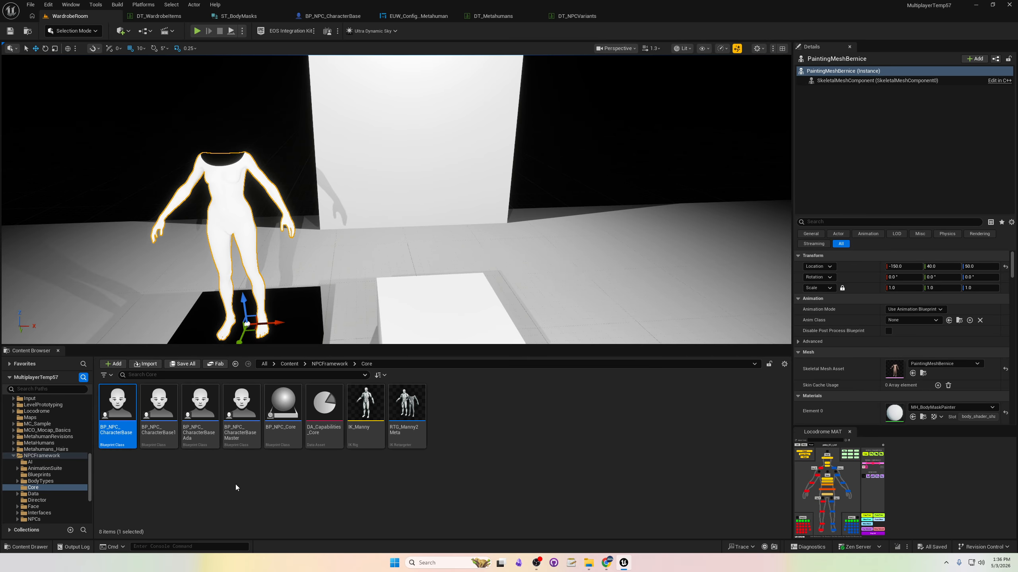
left_click_drag(121, 419, 436, 329)
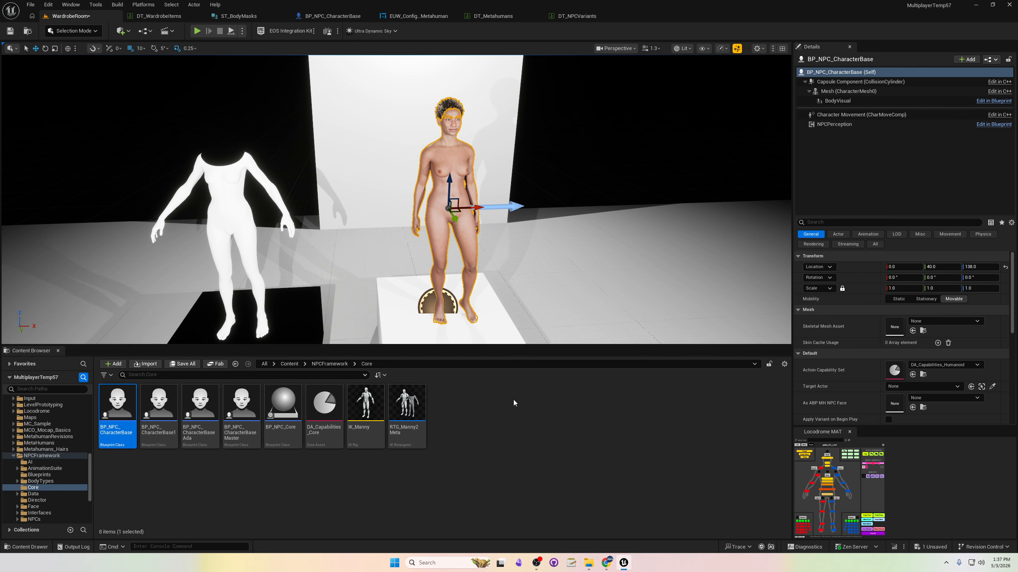
Run the EUW_ConfigureMetahuman editor utility widget from the MetaHumans folder.
left_click(39, 443)
scroll(416, 443, "down", 1)
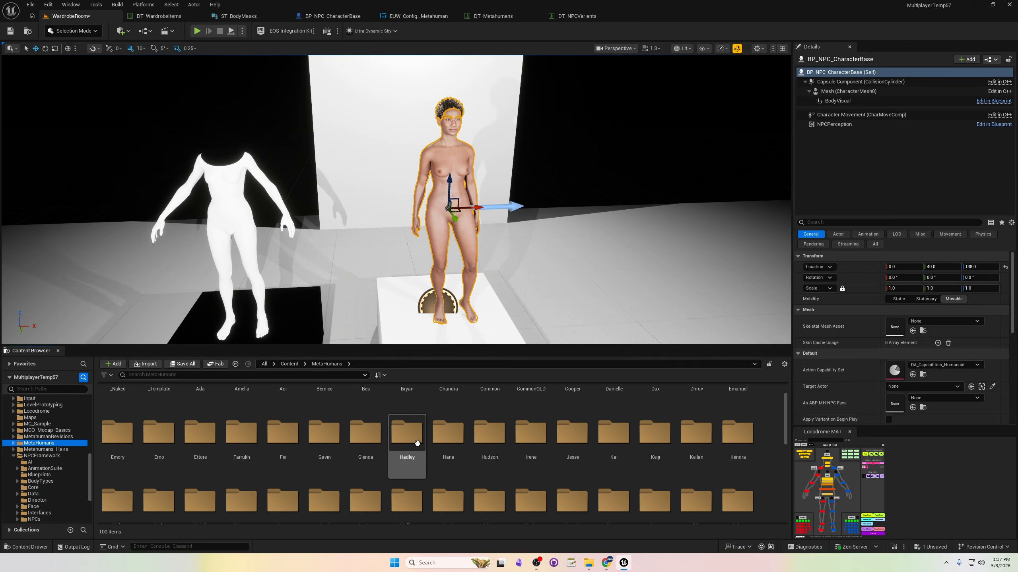
scroll(417, 443, "down", 6)
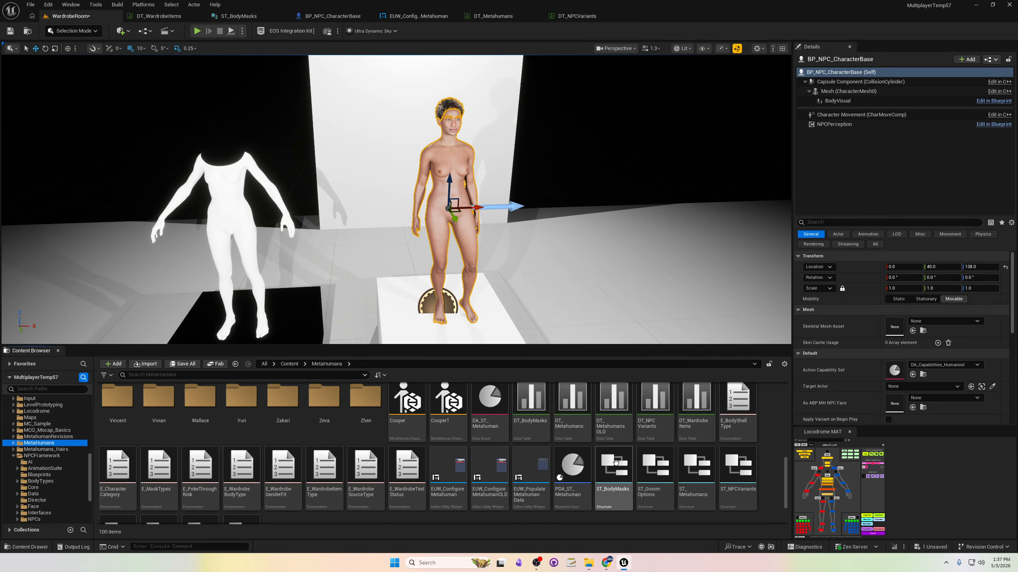
left_click(451, 477)
right_click(452, 479)
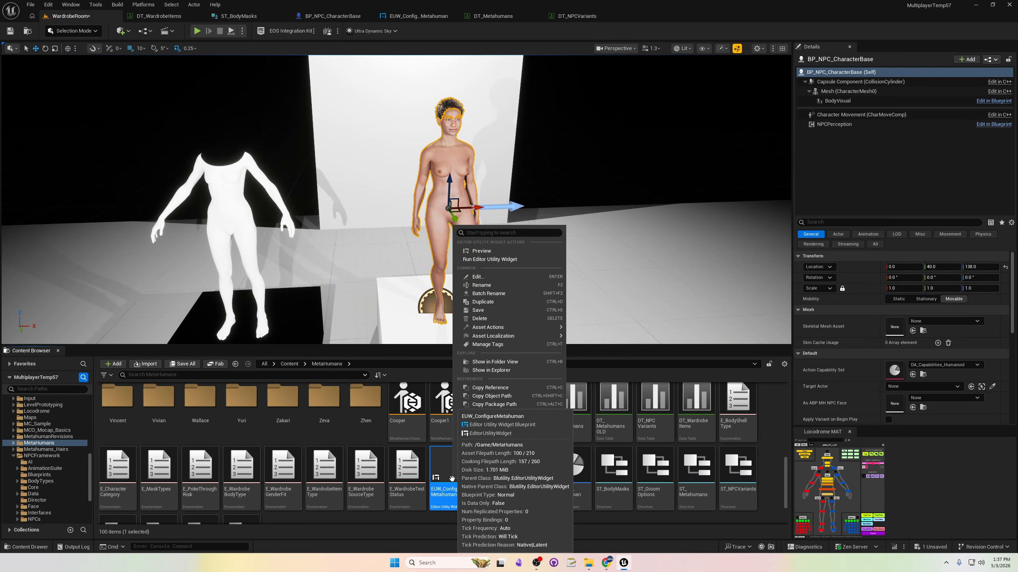
left_click(511, 259)
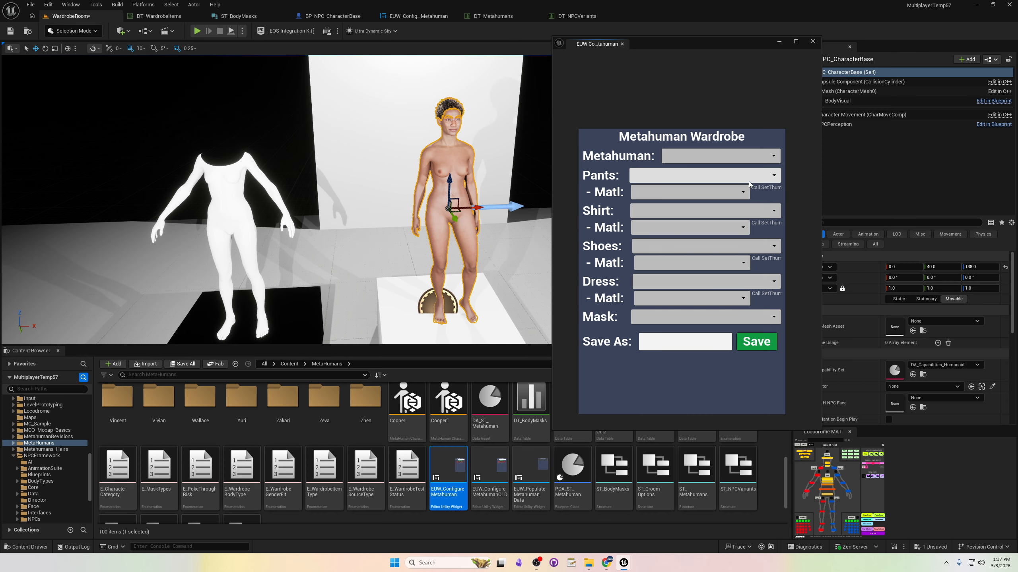
Dress the character in SkinnyJeans, trying pants material 2 and settling on material 1.
left_click(761, 181)
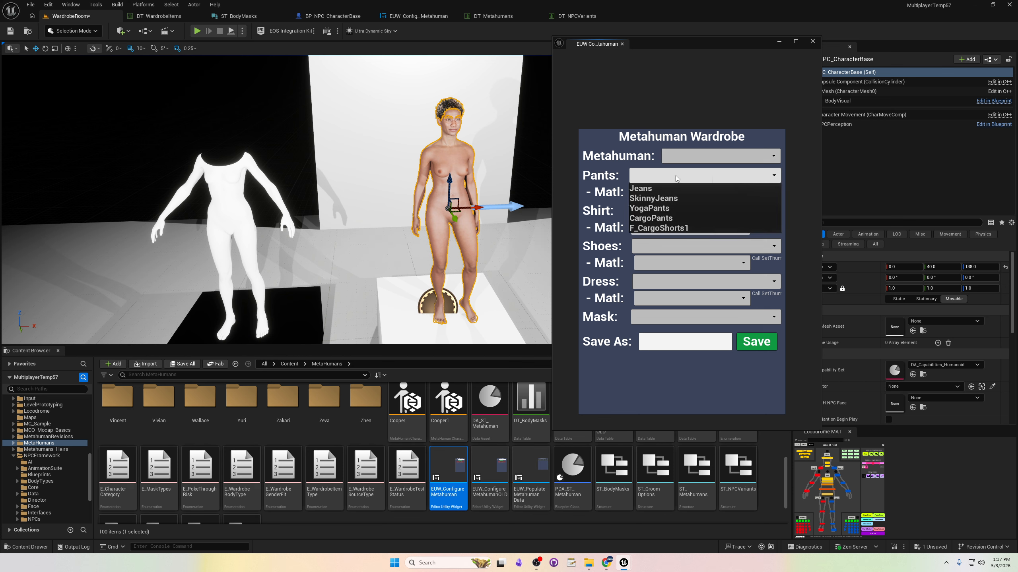
left_click(656, 202)
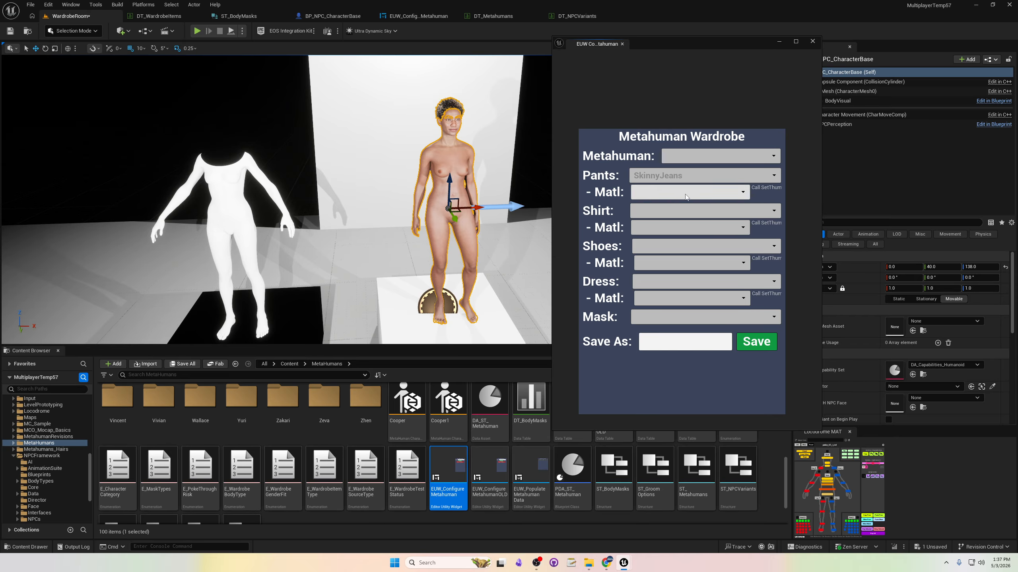
left_click(673, 194)
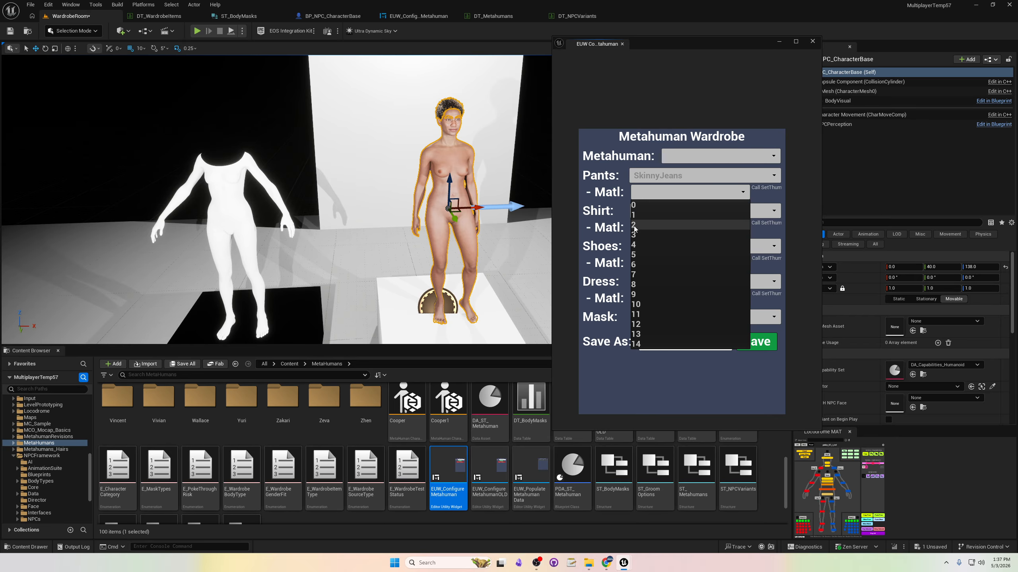
left_click(637, 225)
left_click(667, 204)
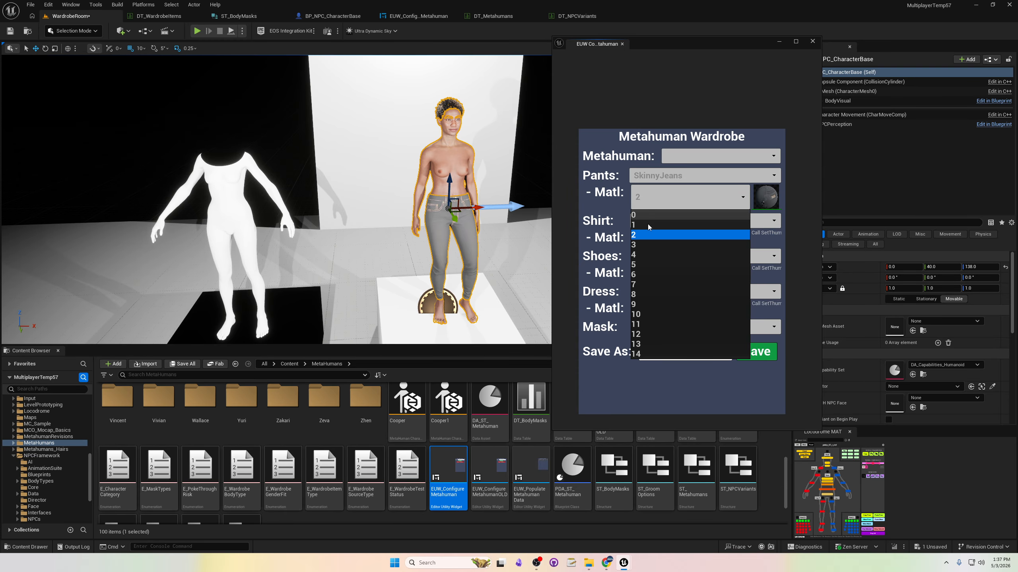
left_click(636, 229)
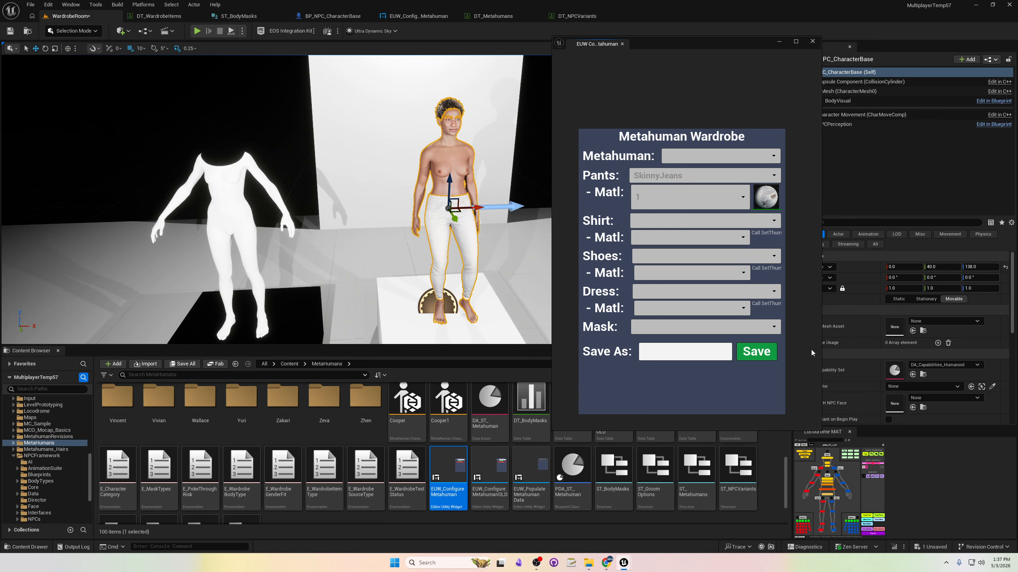
Give the character Flats as shoes, trying shoe material 1 and settling on material 2.
left_click(678, 263)
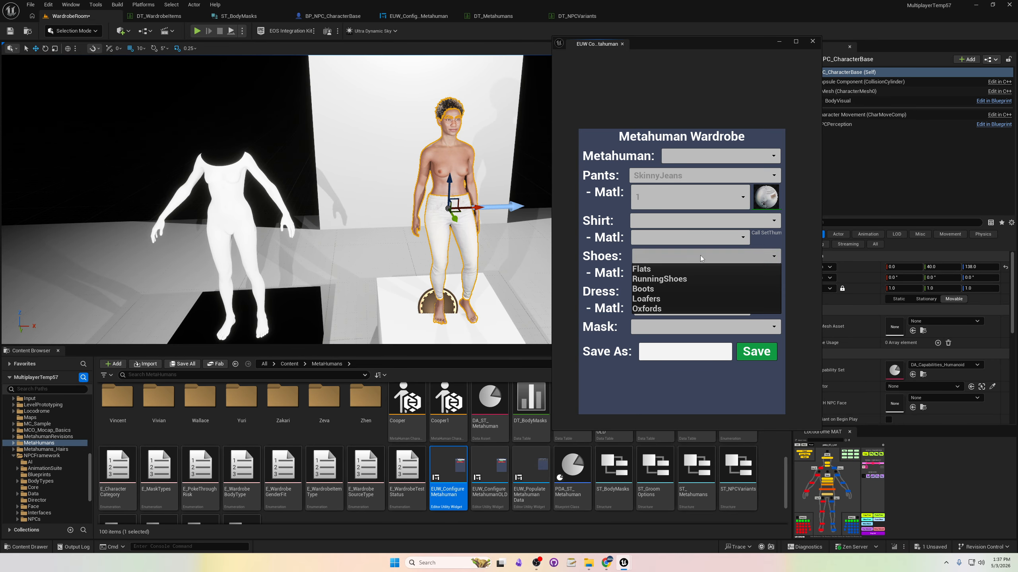
left_click(645, 270)
left_click(646, 273)
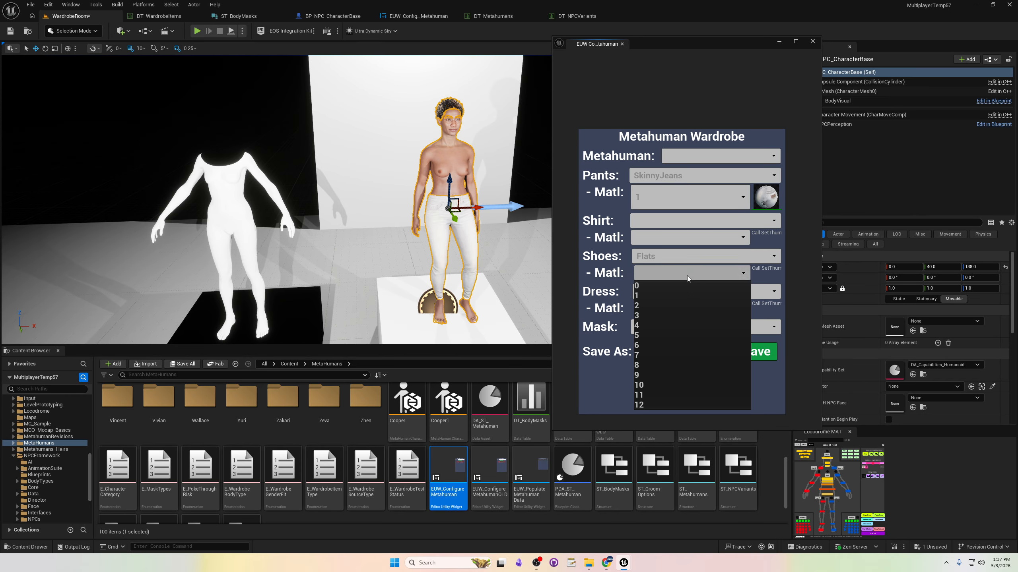
left_click(641, 296)
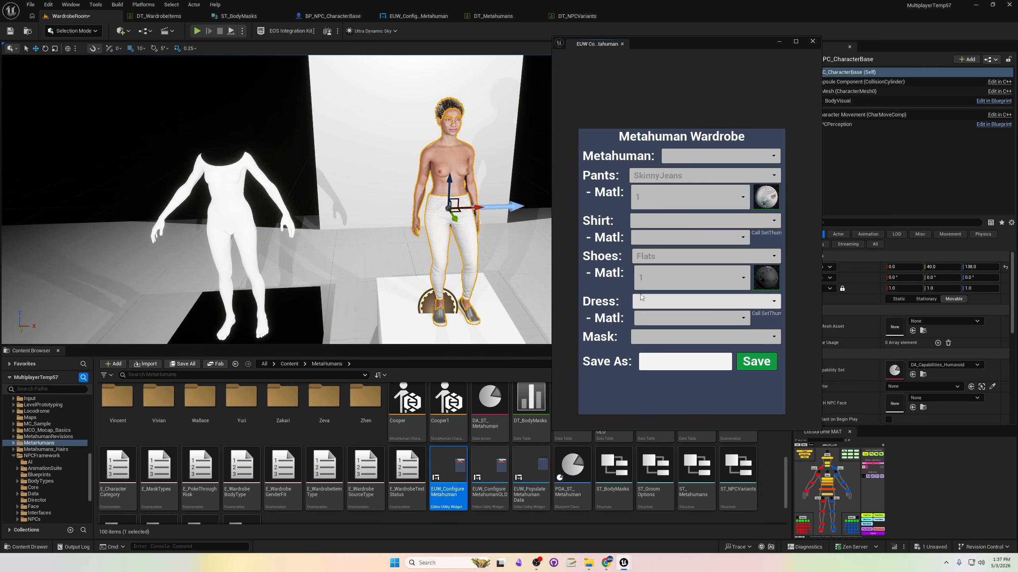
left_click(692, 281)
left_click(637, 317)
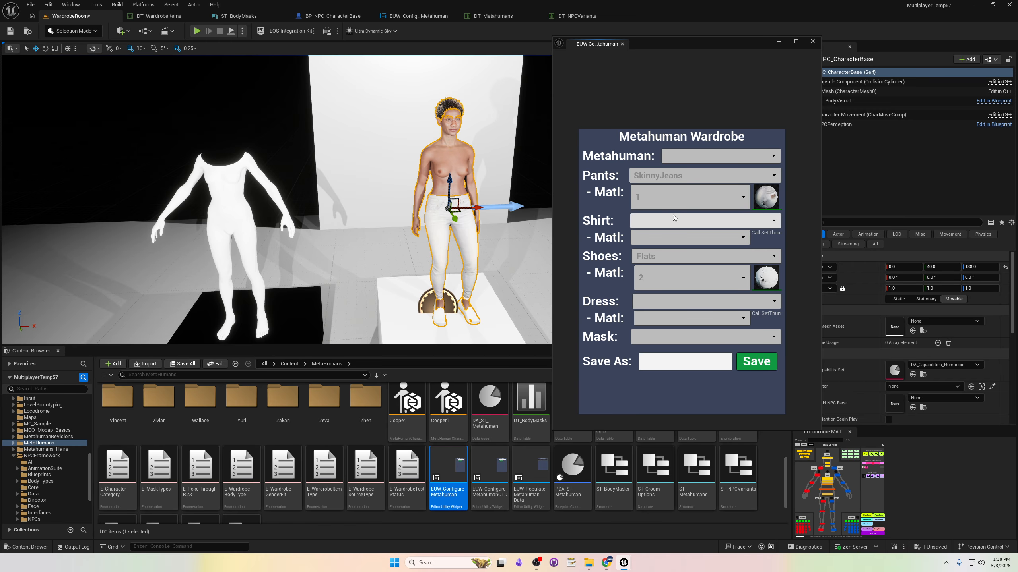
Dress the character in the Sweater shirt with shirt material 2.
left_click(706, 225)
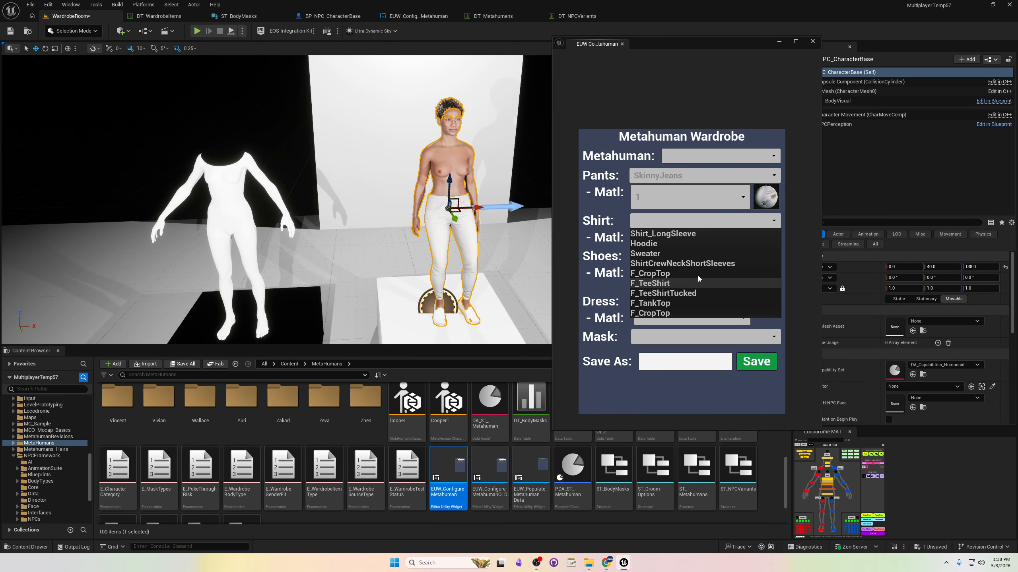
left_click(677, 253)
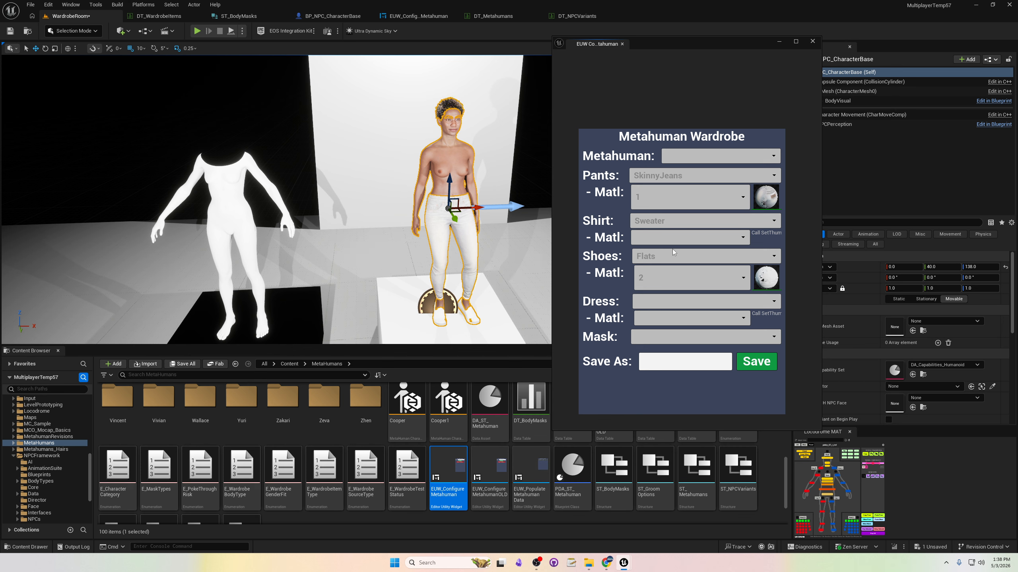
left_click(676, 237)
left_click(634, 271)
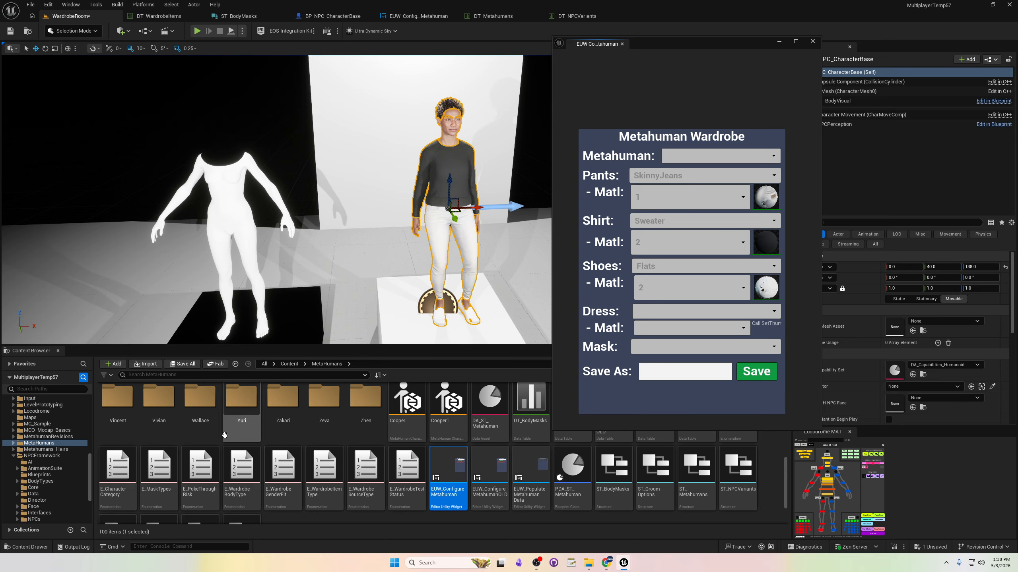
Find the crop top assets in Fab's Crop_Top StaticMeshes folder, inspect the crop_top static mesh, and select the SKM_crop_top skeletal mesh.
left_click(30, 418)
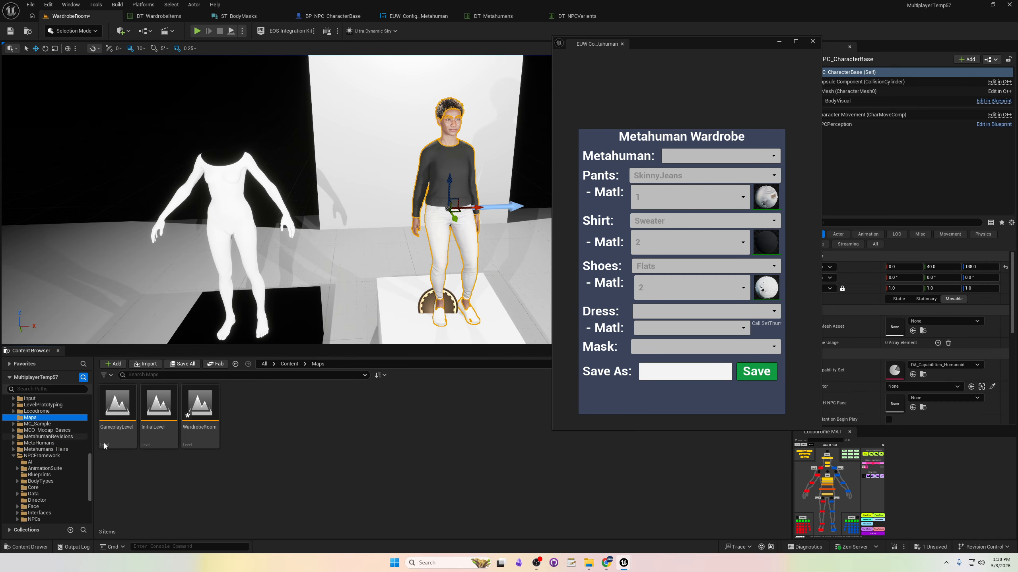
scroll(46, 438, "up", 5)
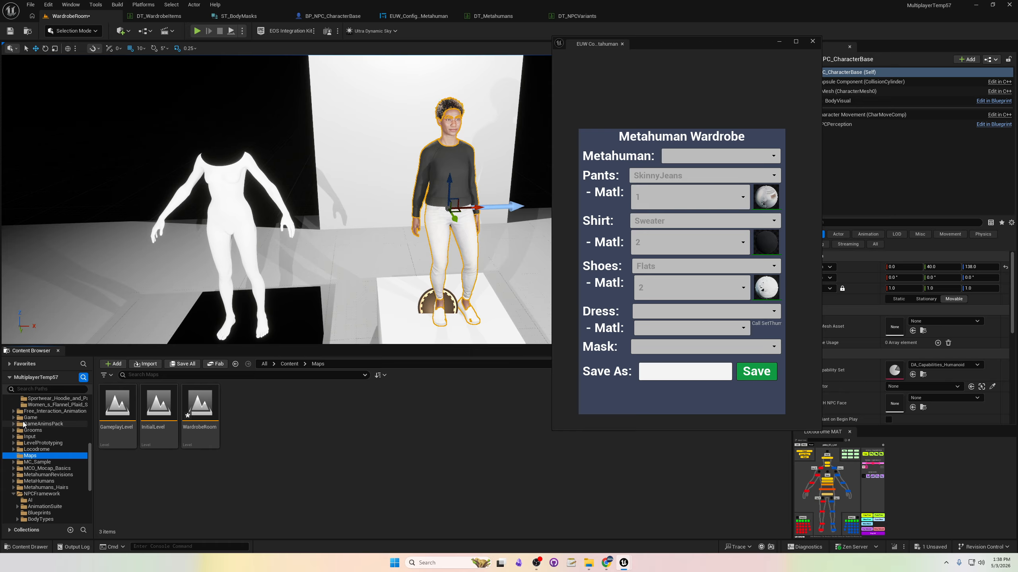
left_click(28, 398)
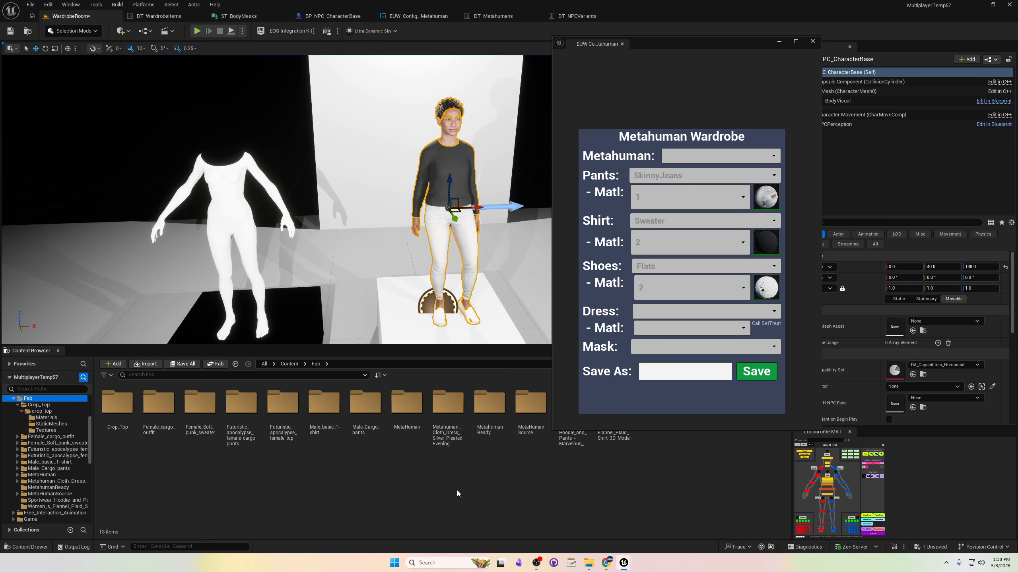
left_click(42, 412)
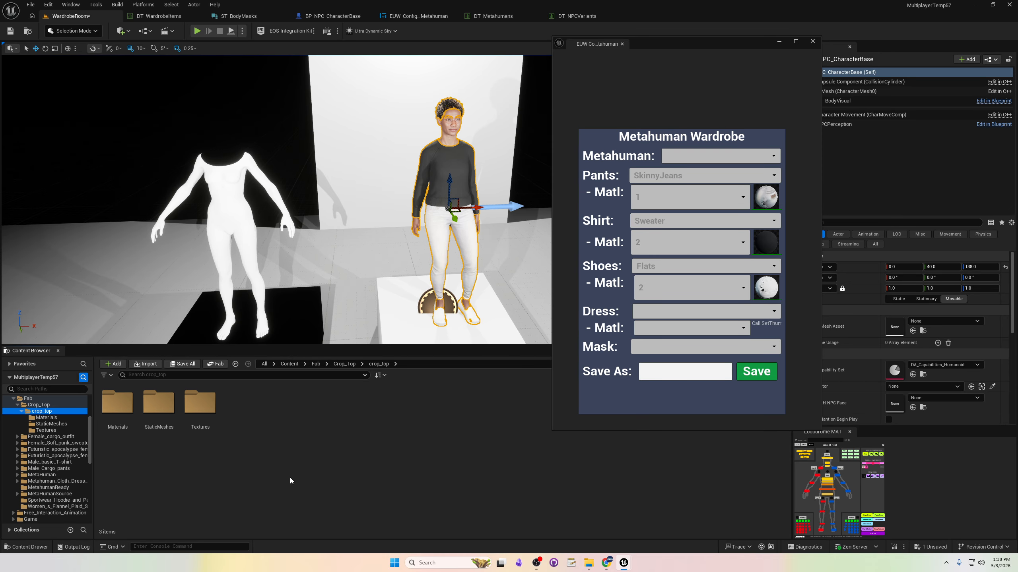
double_click(158, 402)
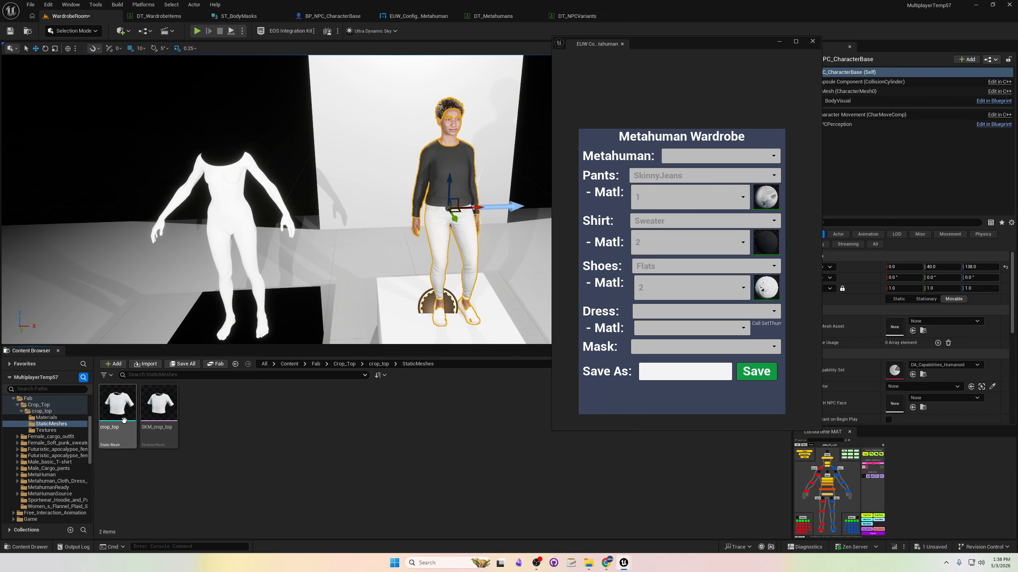
left_click(117, 403)
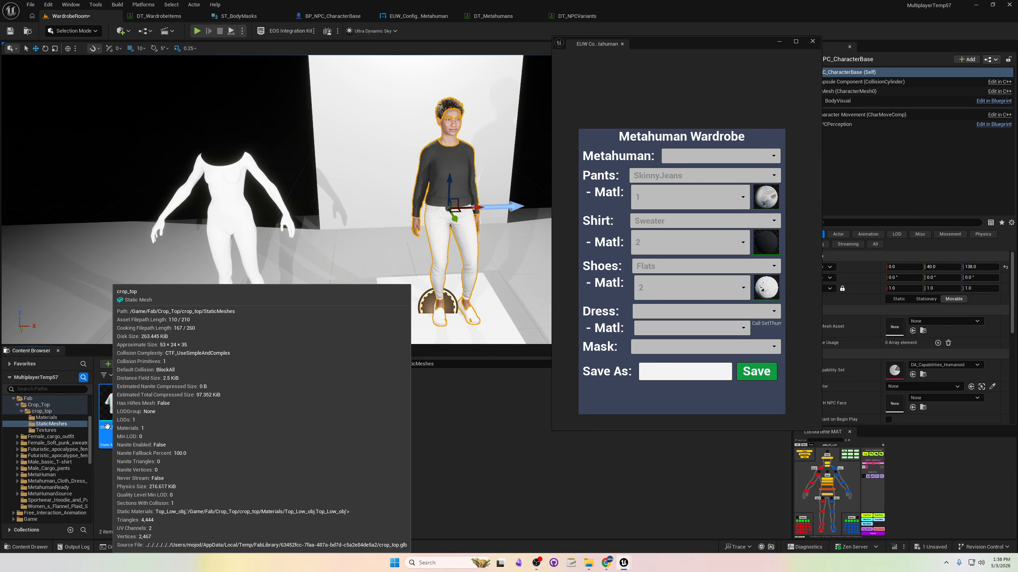
double_click(112, 418)
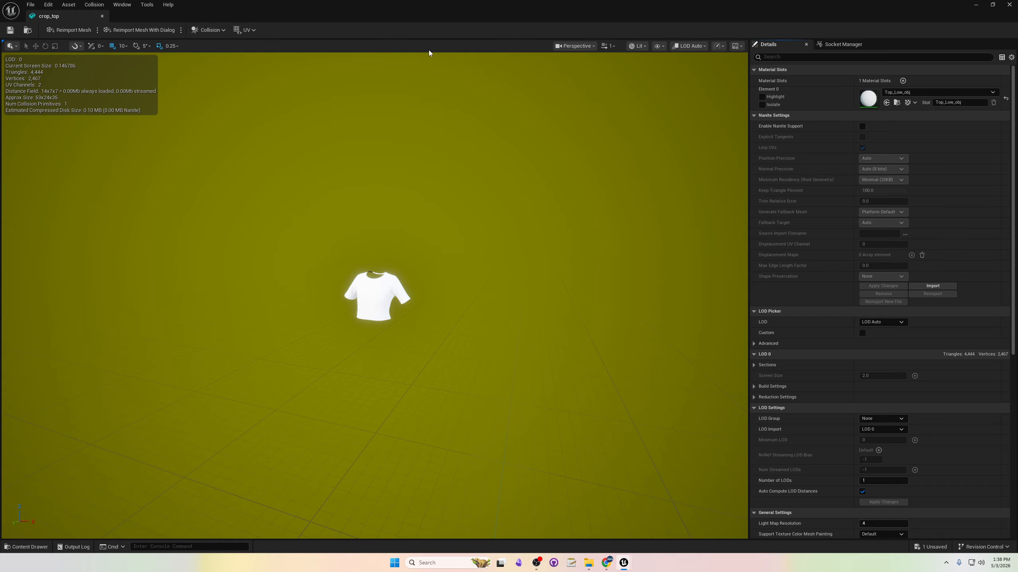
left_click(102, 16)
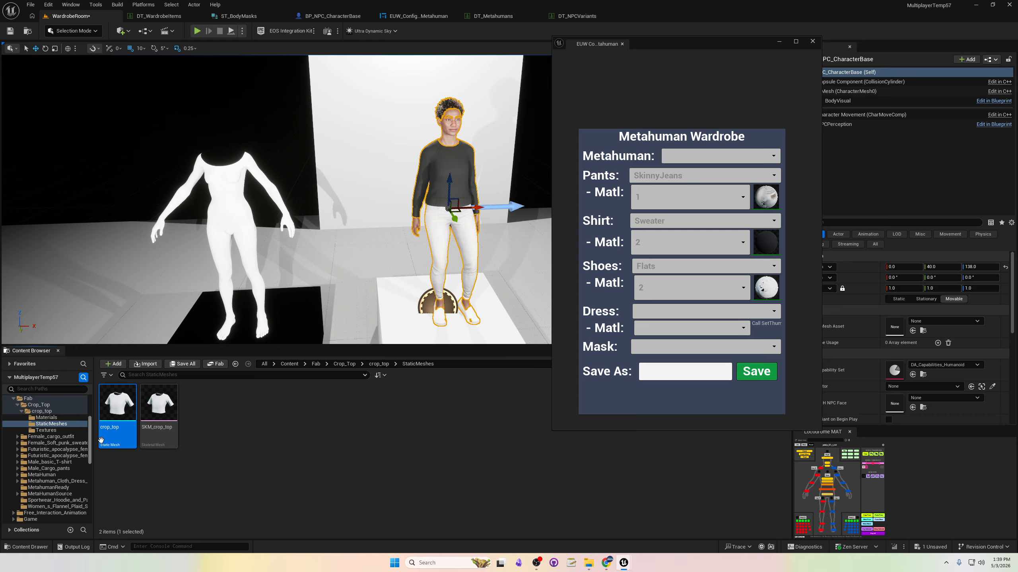
mouse_move(167, 431)
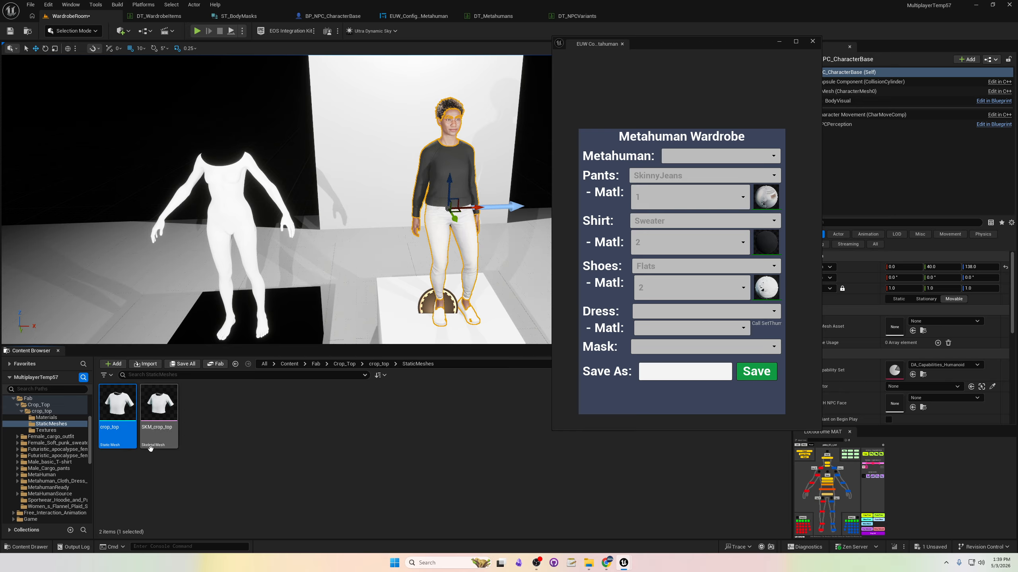
mouse_move(150, 447)
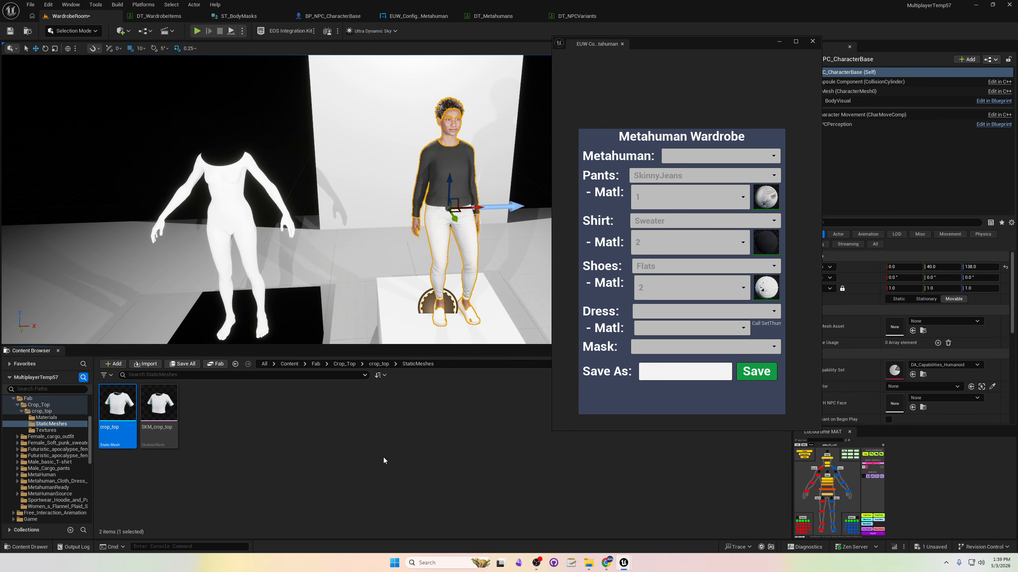
left_click(146, 429)
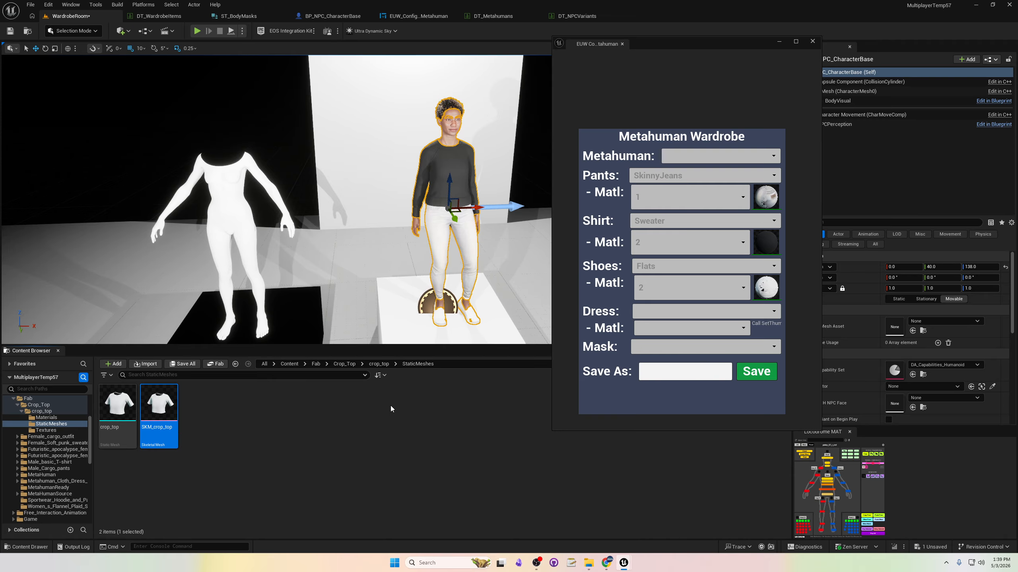
Review the row settings of the last F_CropTop entry in the DT_WardrobeItems data table, and return to the WardrobeRoom level.
left_click(168, 16)
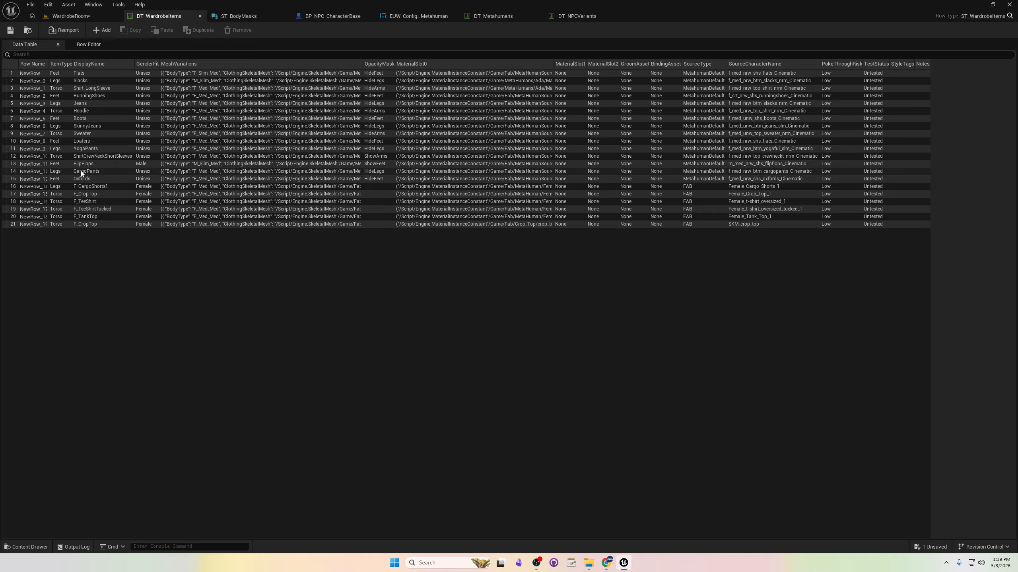
left_click(81, 225)
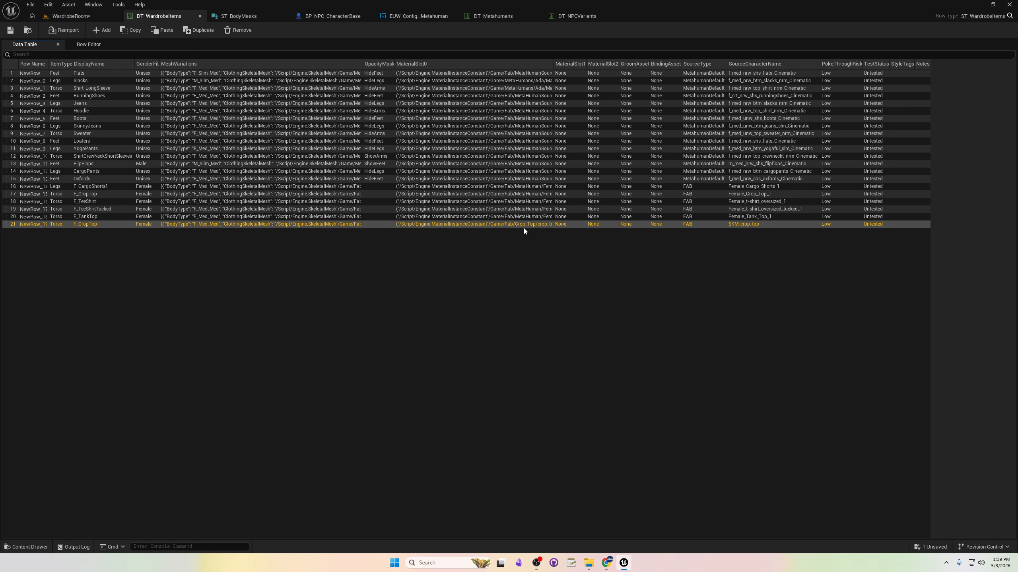
left_click(88, 45)
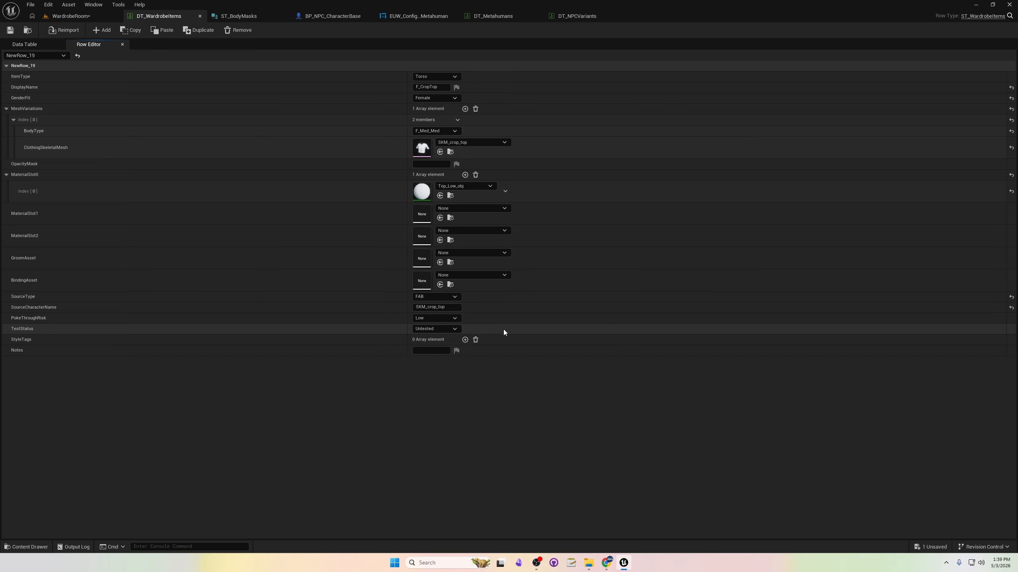
left_click(70, 16)
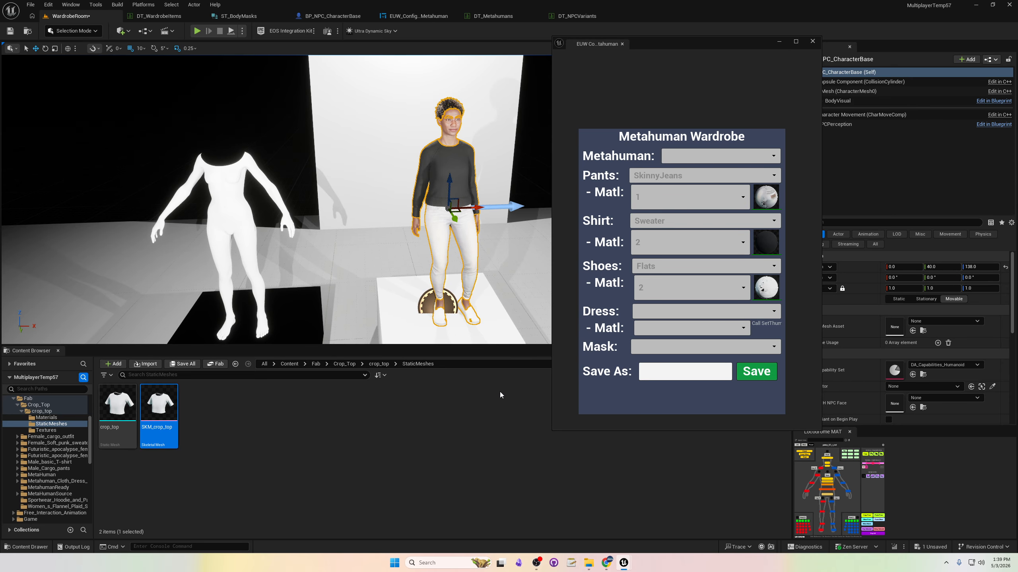
Switch the character's shirt to the last F_CropTop entry with the last material 0 option, and check its fit on the torso.
left_click(702, 223)
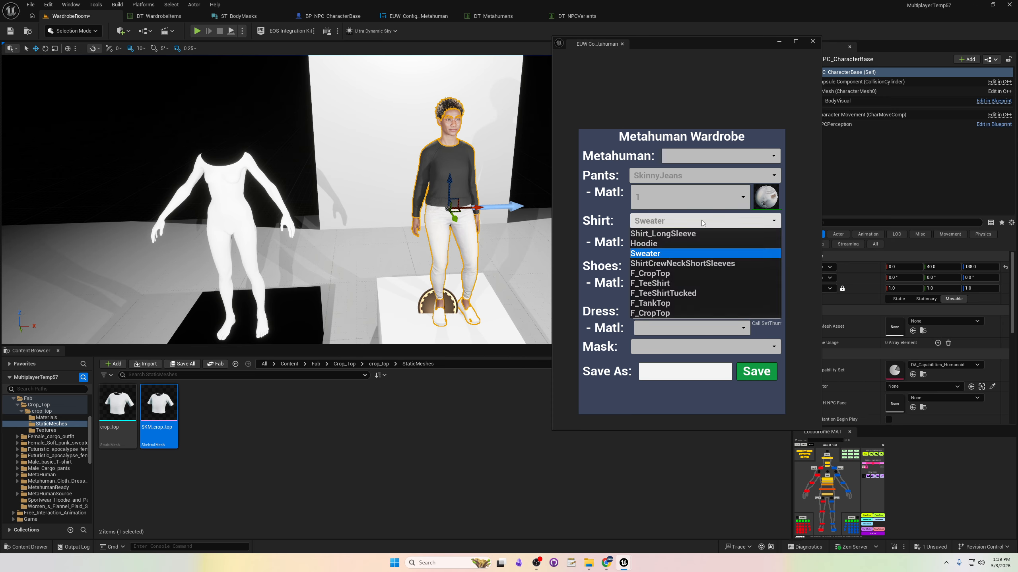
left_click(655, 315)
left_click(696, 241)
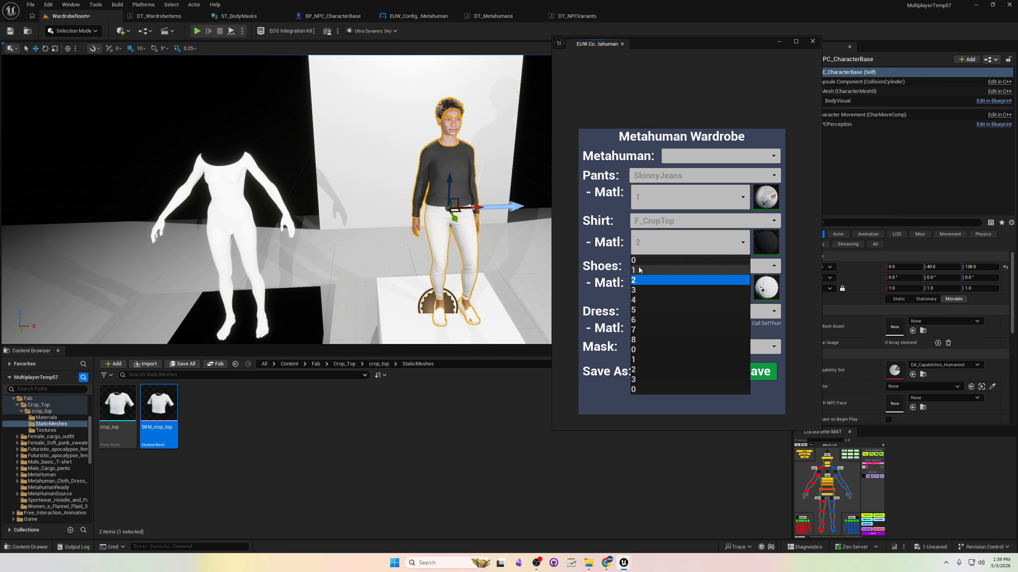
left_click(633, 389)
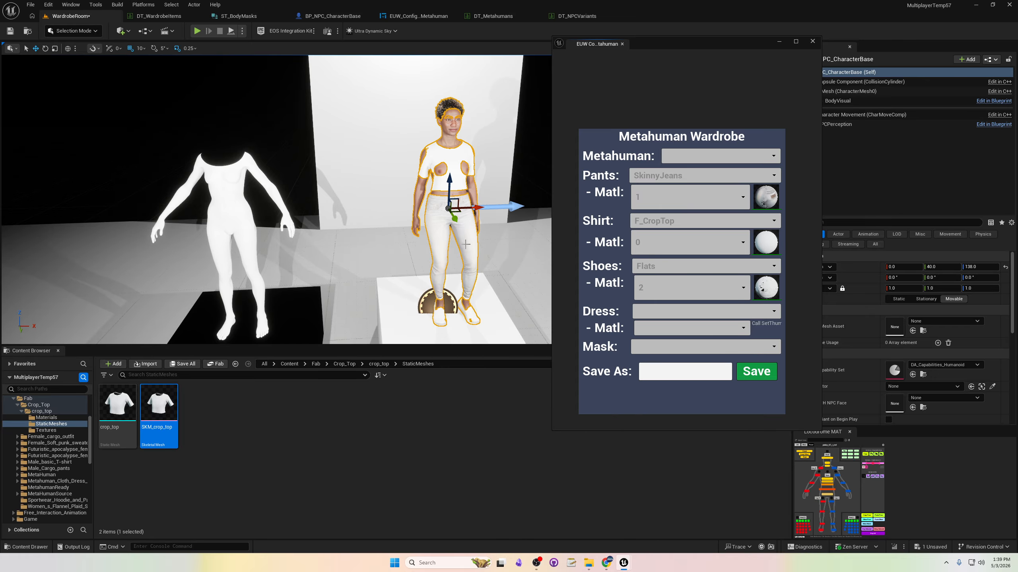
scroll(485, 174, "up", 2)
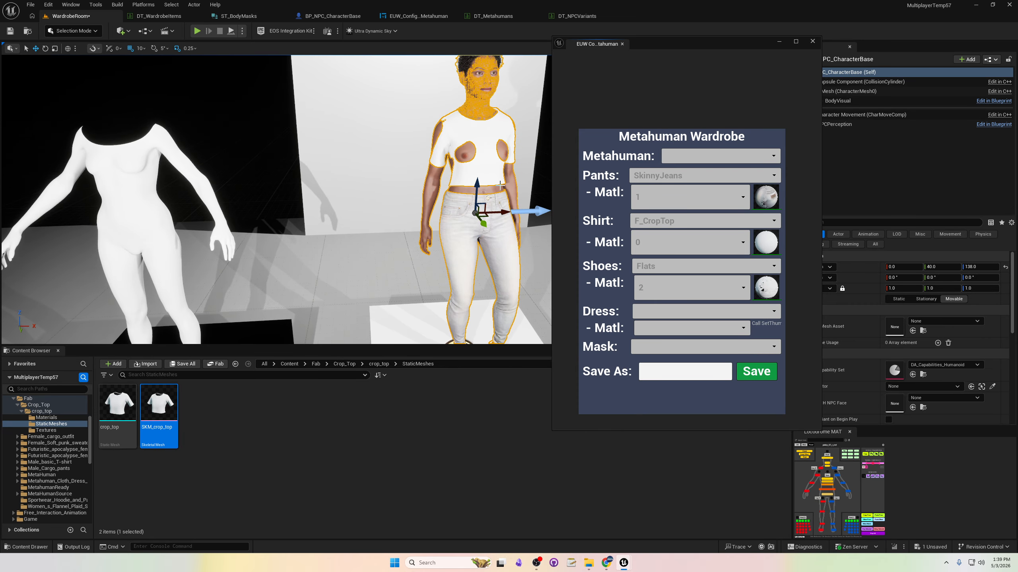
scroll(500, 185, "down", 2)
middle_click_drag(500, 185, 438, 195)
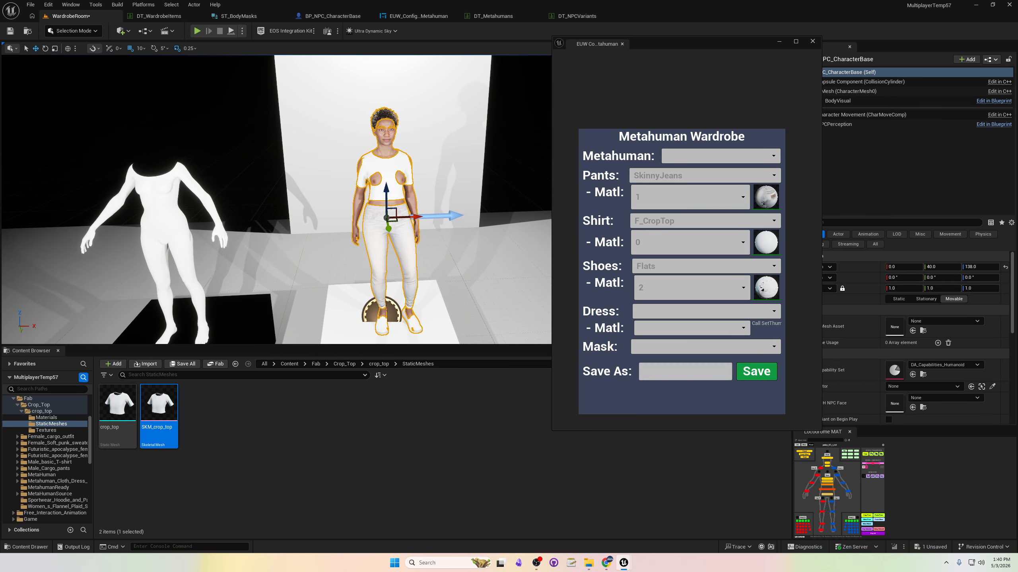
Check the available body masks and examine the HideTorso texture in the MetaHumans _Naked folder, returning to the WardrobeRoom level.
left_click(685, 351)
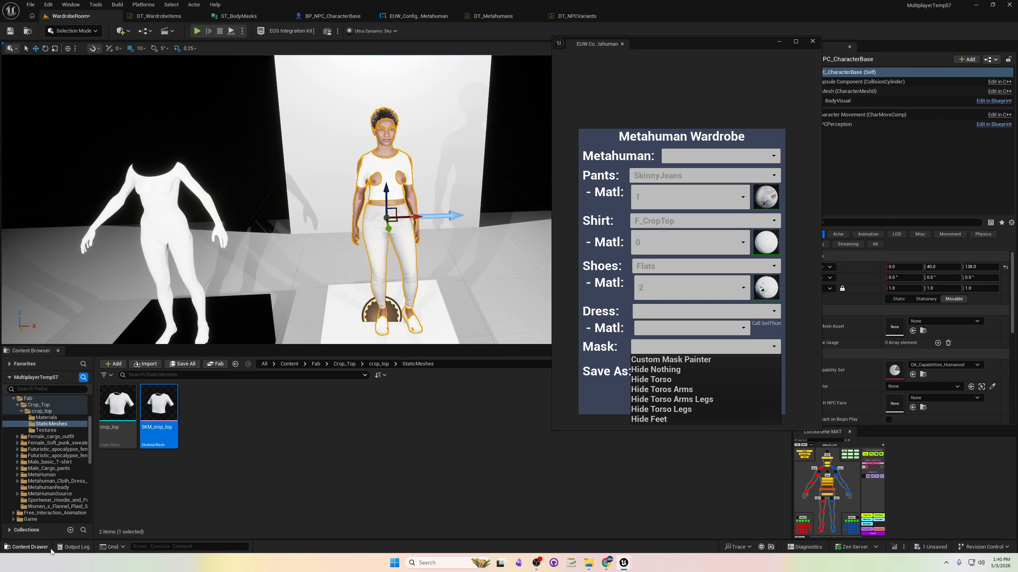
scroll(41, 469, "up", 2)
scroll(42, 473, "down", 8)
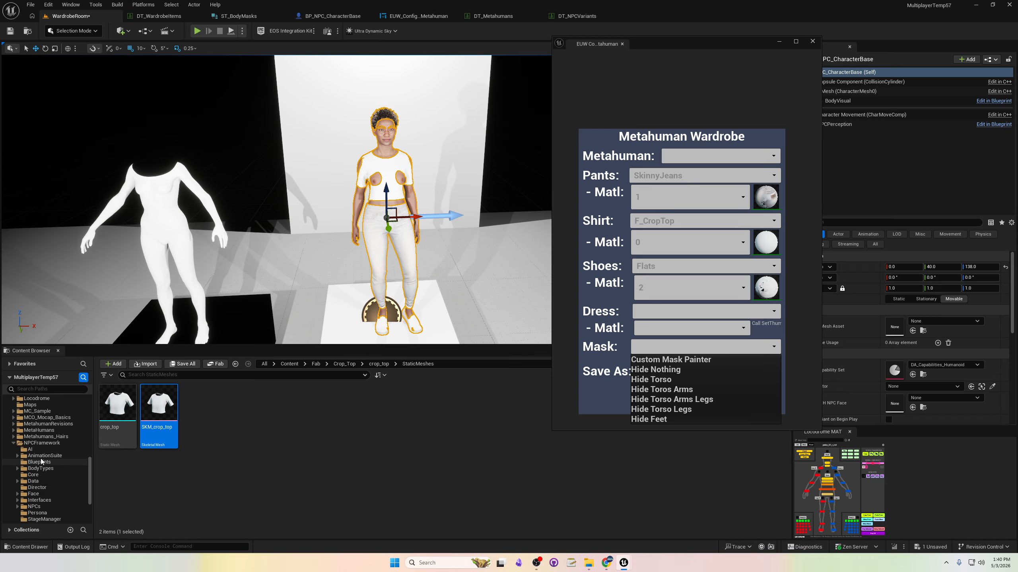
left_click(40, 432)
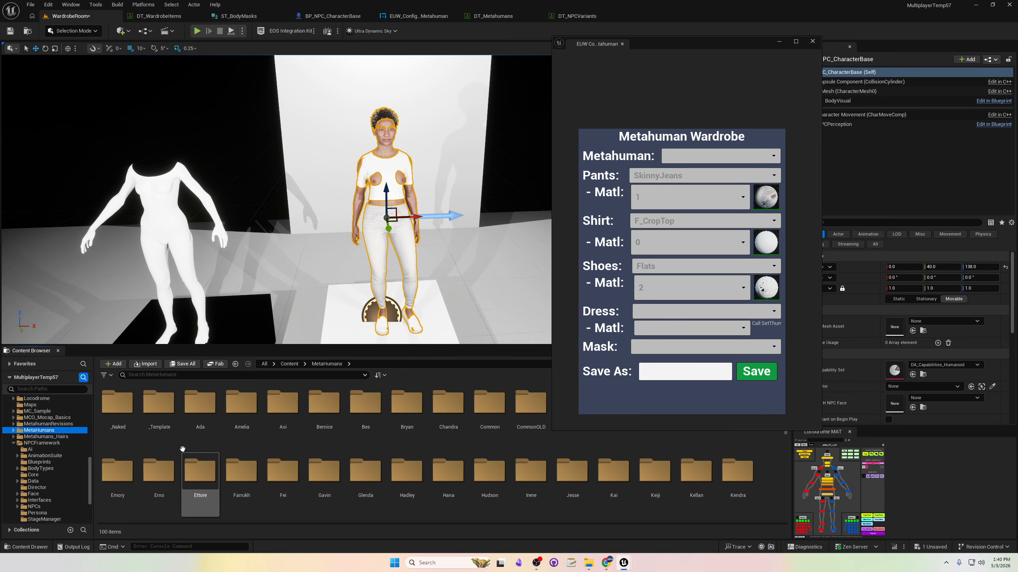
double_click(117, 403)
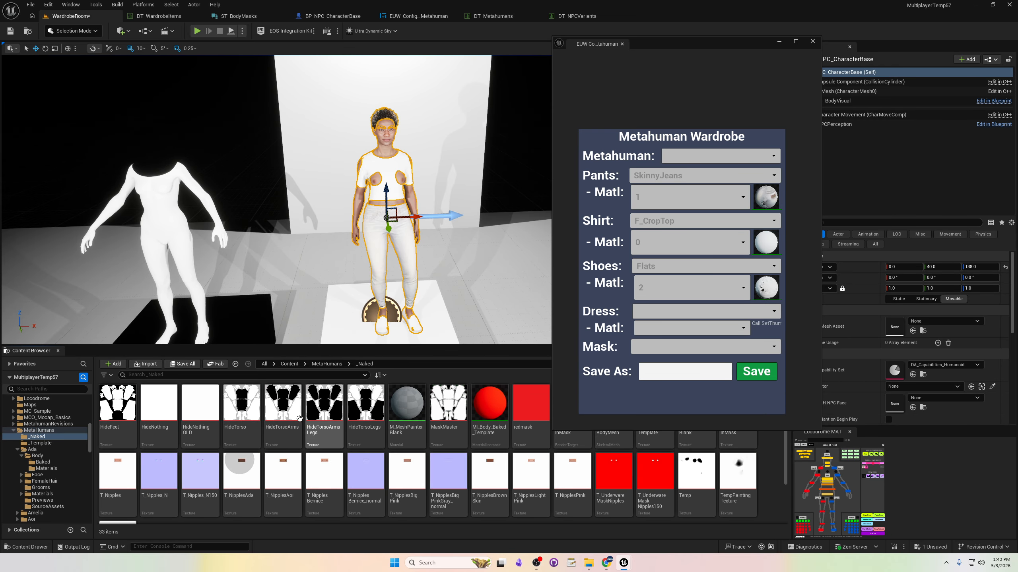
double_click(242, 403)
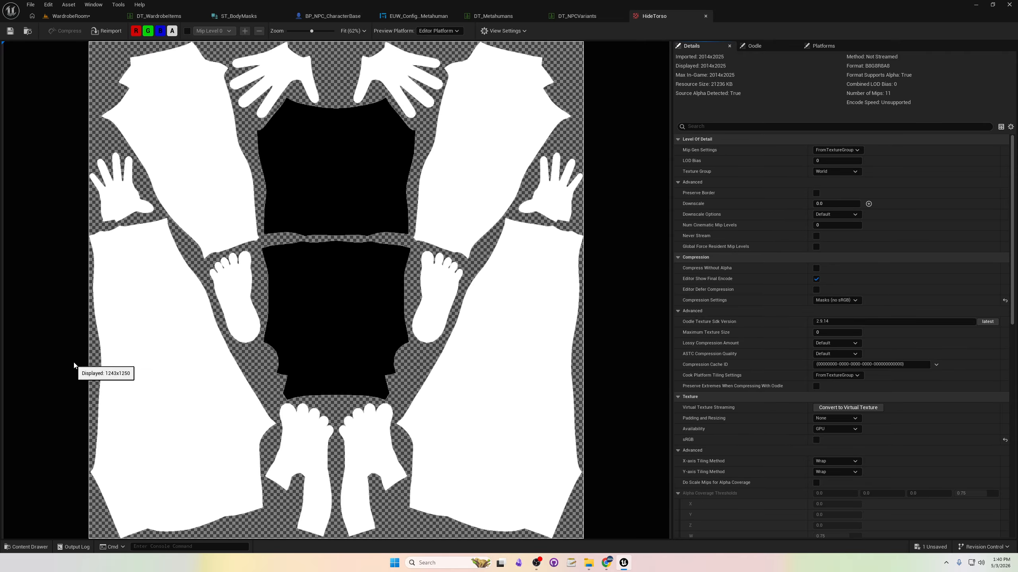
left_click(84, 17)
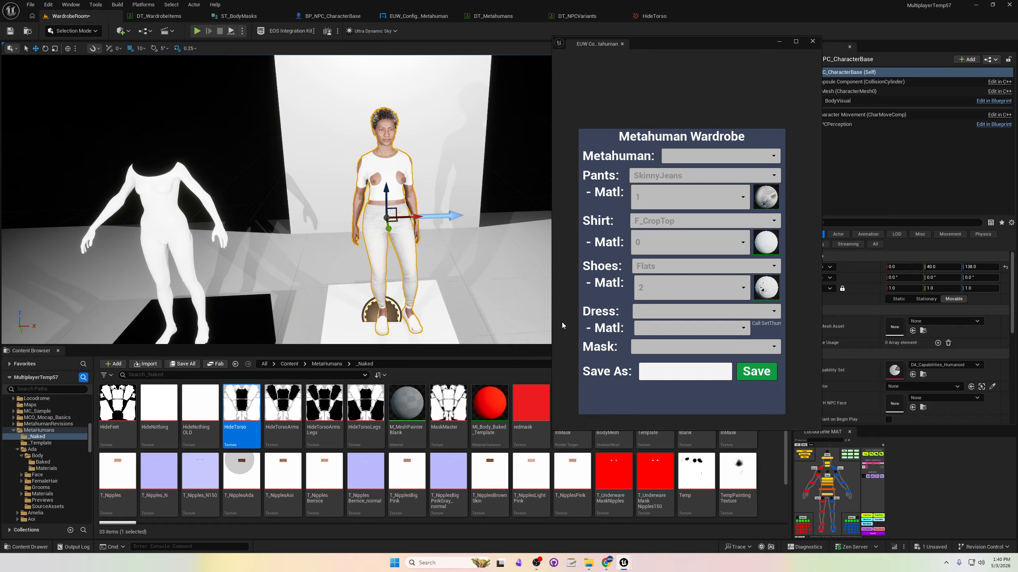
Apply the Hide Torso mask to the character, and inspect the area between the crop top and the jeans up close.
left_click(698, 347)
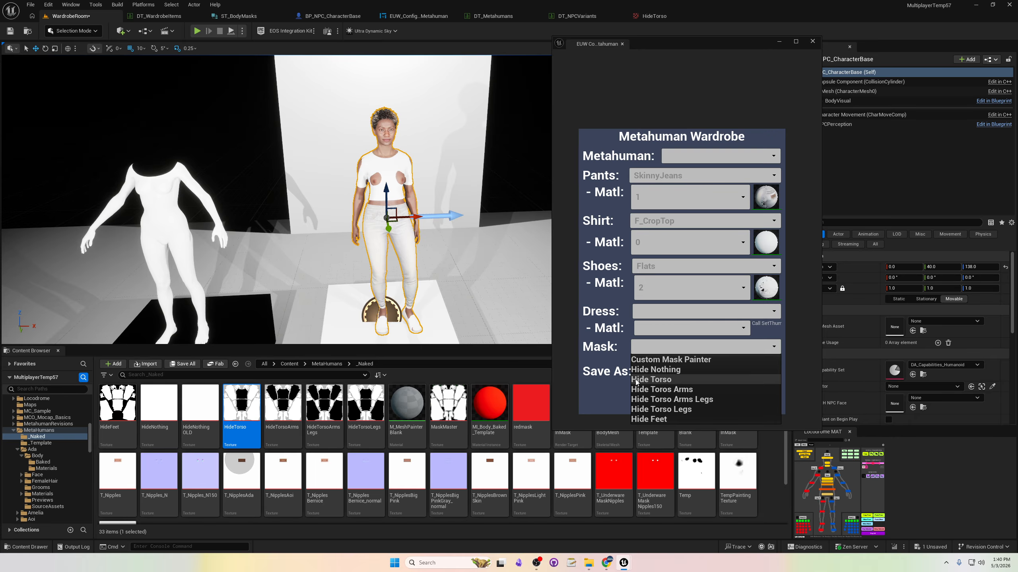
left_click(649, 381)
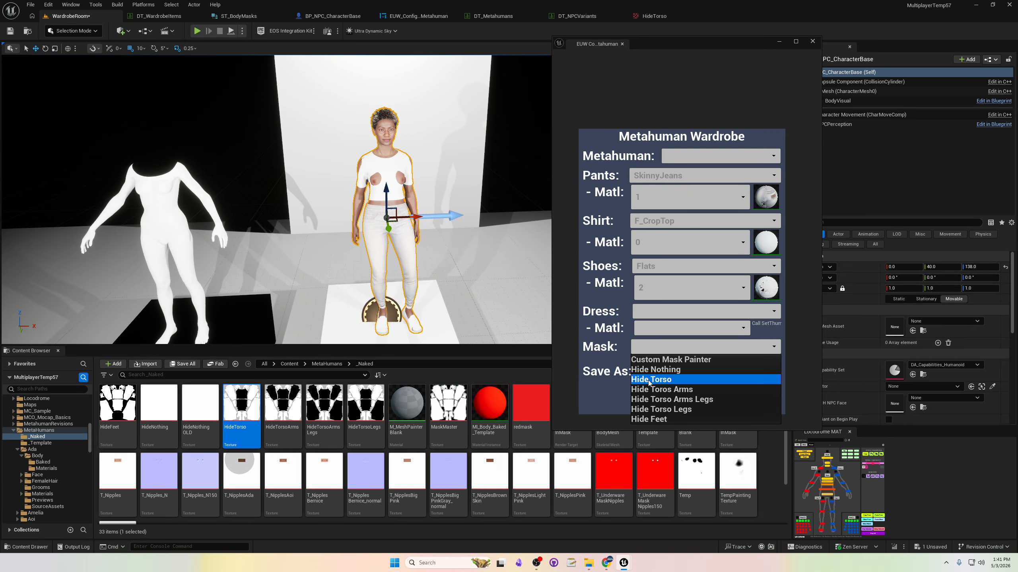
key("f")
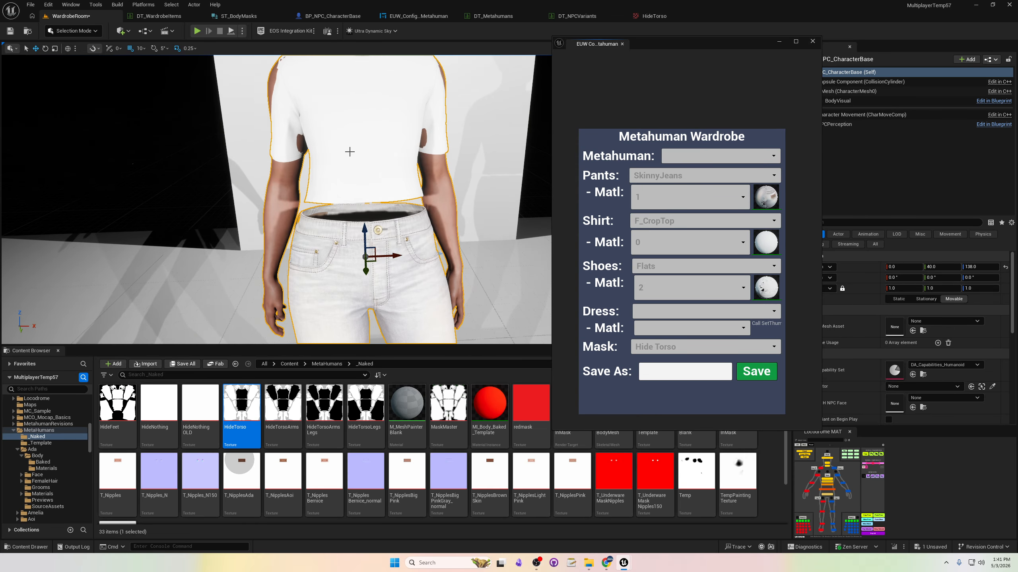
scroll(350, 152, "down", 4)
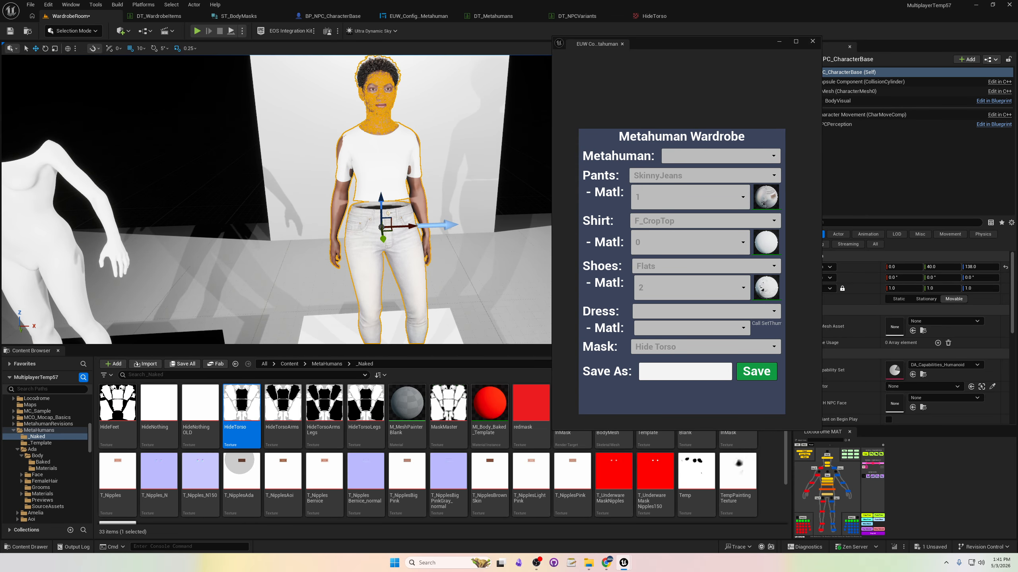
middle_click_drag(350, 153, 338, 187)
right_click_drag(356, 168, 404, 188)
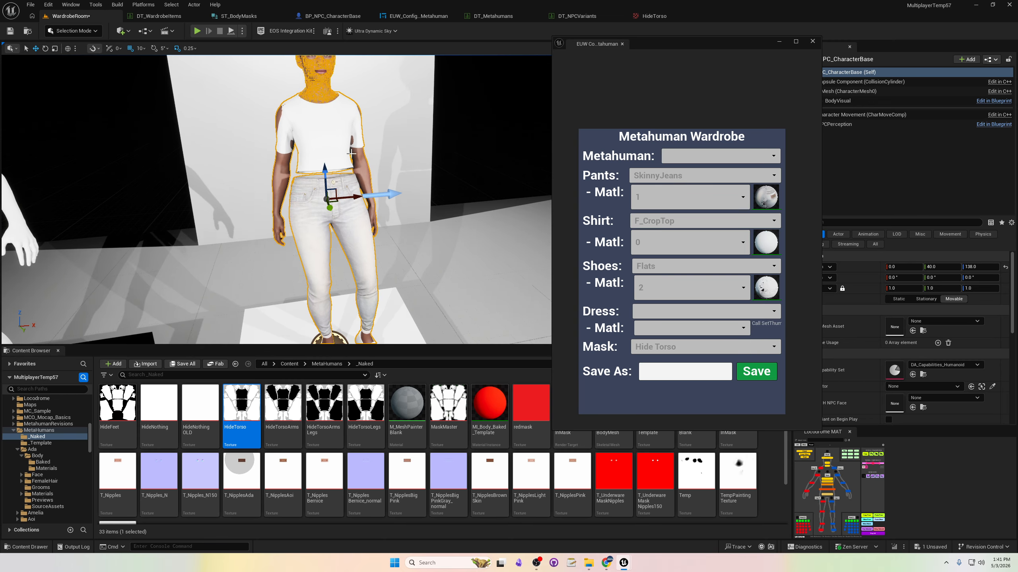
scroll(356, 168, "up", 4)
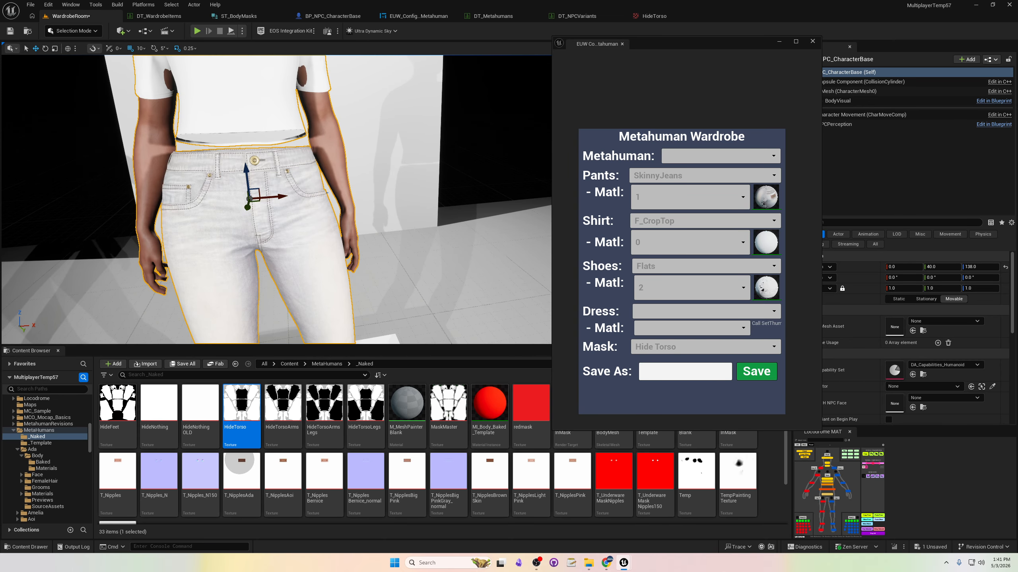
Try the Hide Toros Arms mask on the character, and switch back to the Hide Torso mask.
middle_click_drag(356, 168, 404, 95)
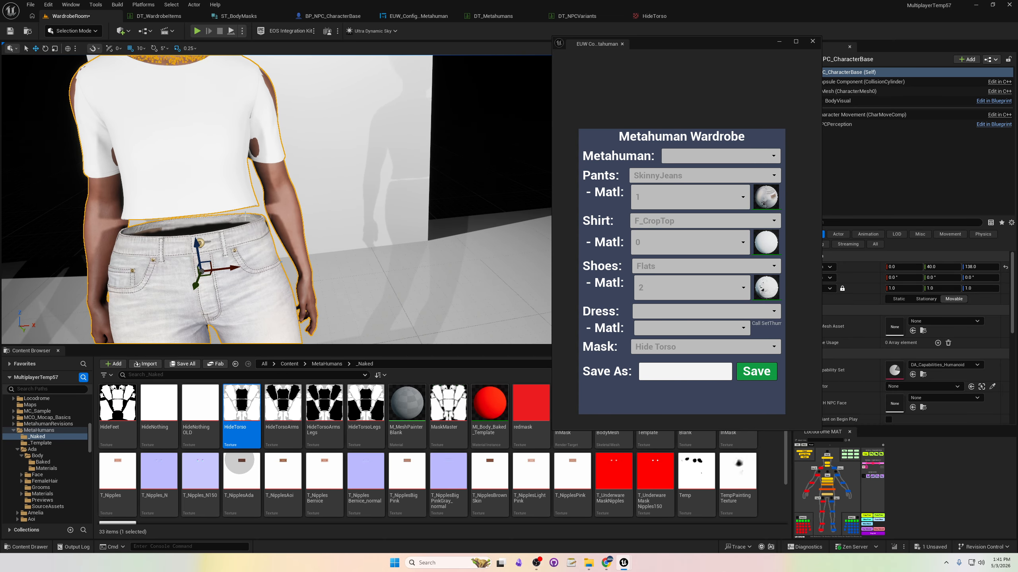
scroll(331, 245, "down", 3)
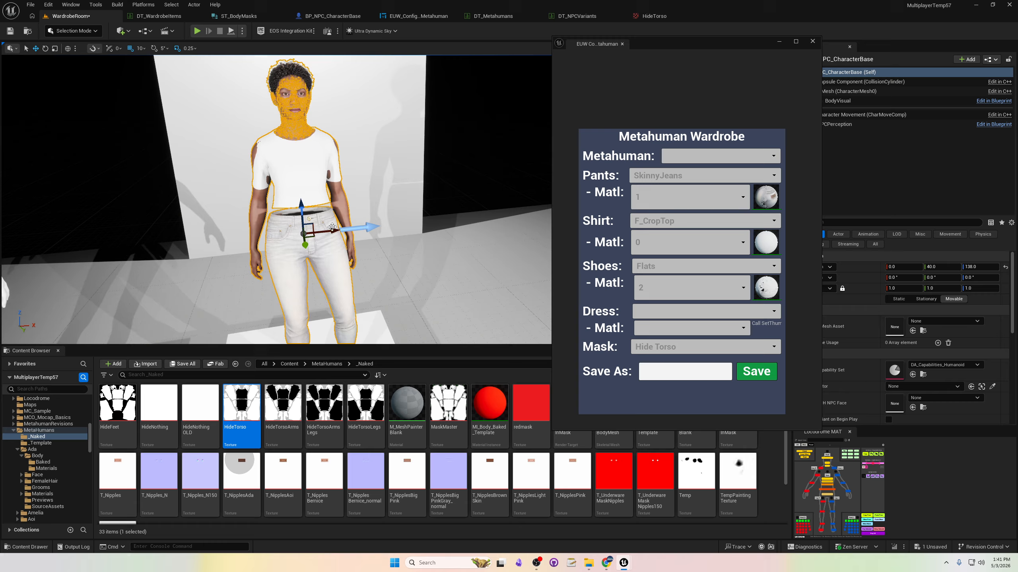
left_click(709, 347)
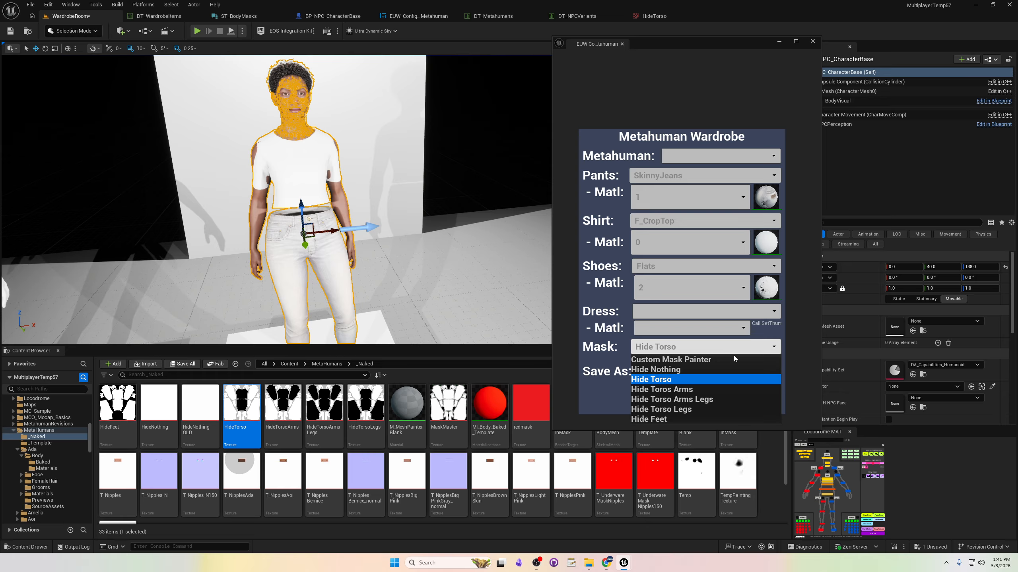
left_click(680, 391)
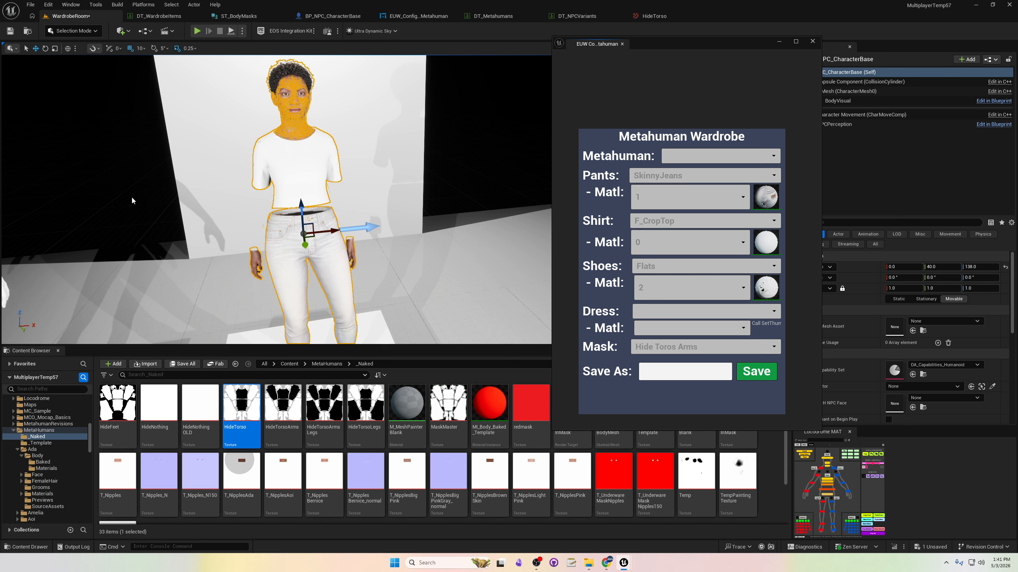
left_click(695, 347)
left_click(666, 380)
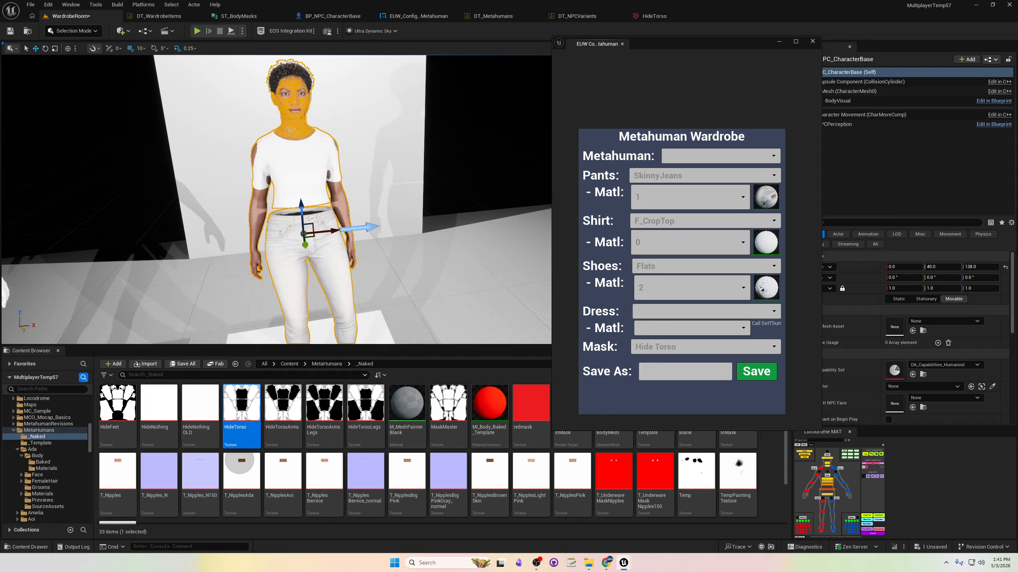
Set the character's mask to Hide Nothing, and start the Custom Mask Painter with the white painting body in view.
left_click(685, 349)
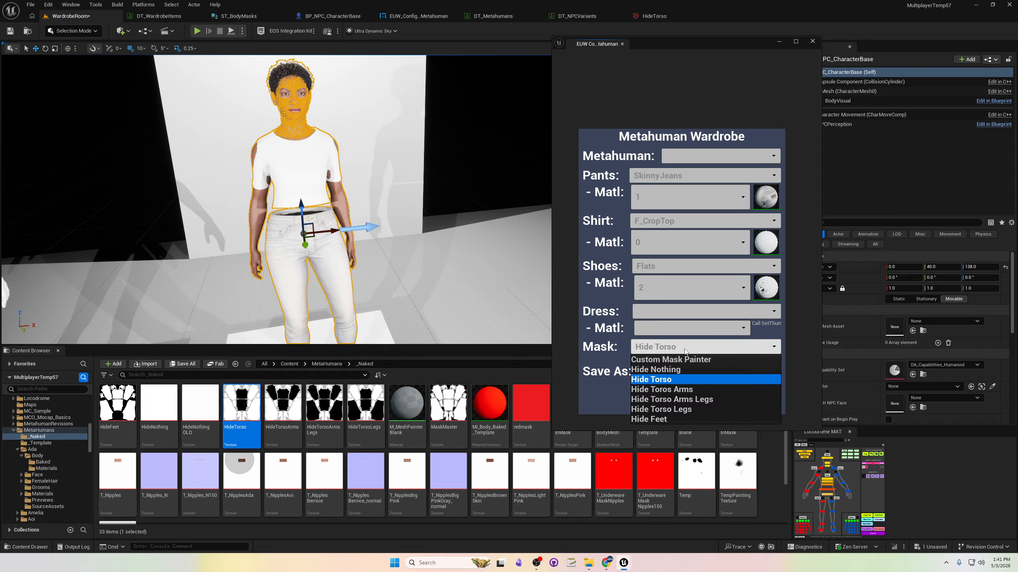
left_click(705, 369)
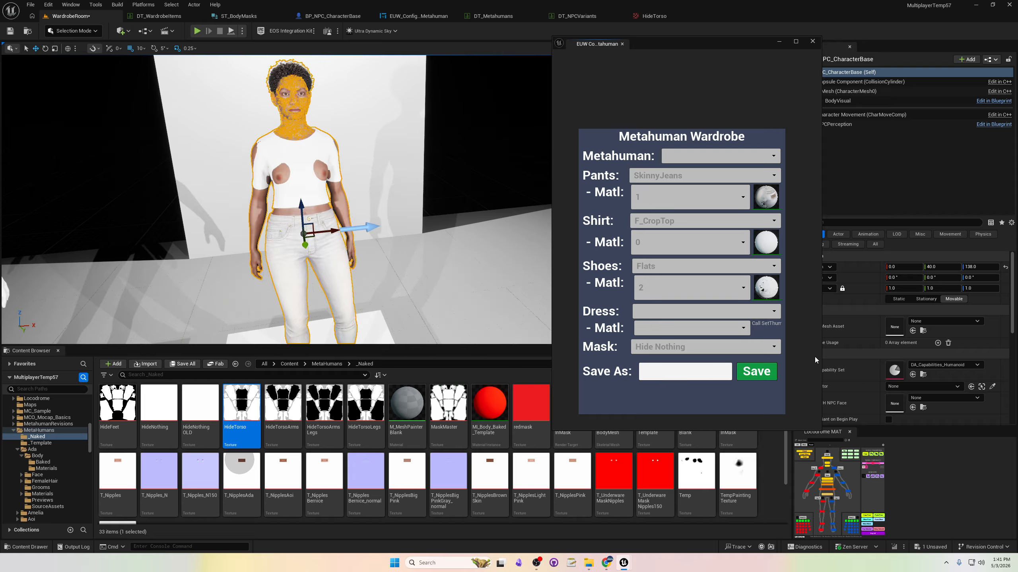
left_click(704, 353)
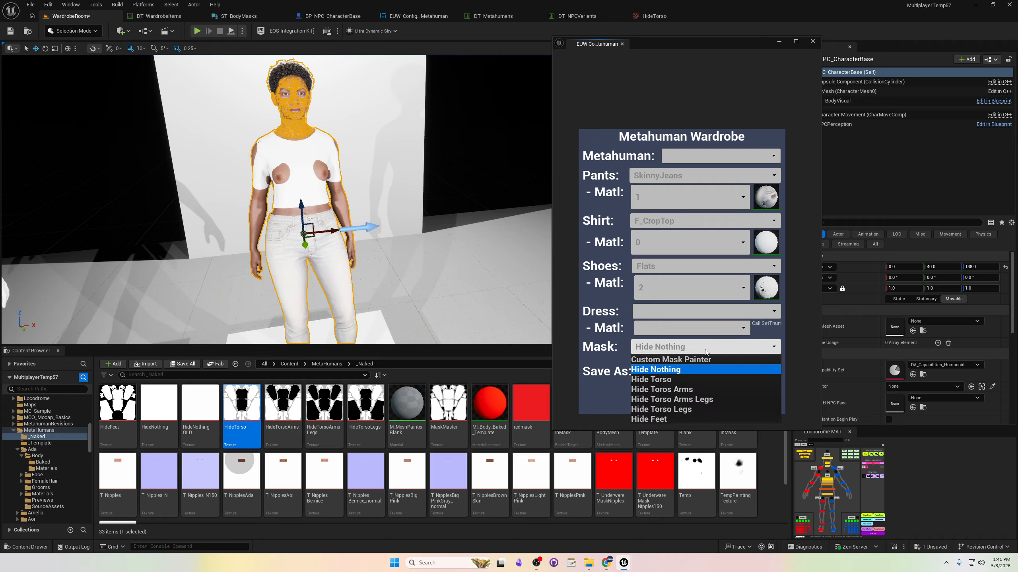
left_click(663, 363)
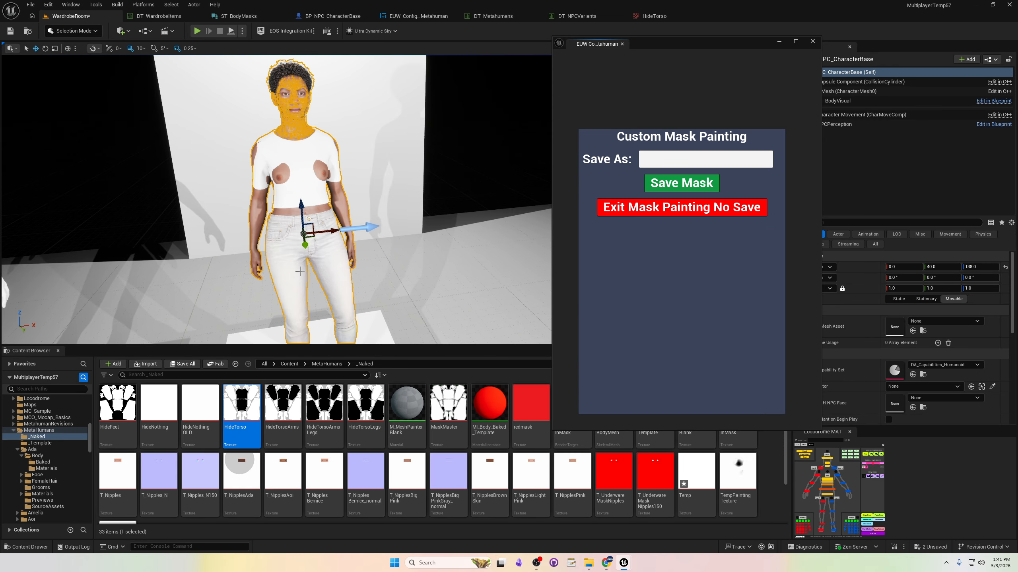
right_click_drag(425, 292, 400, 290)
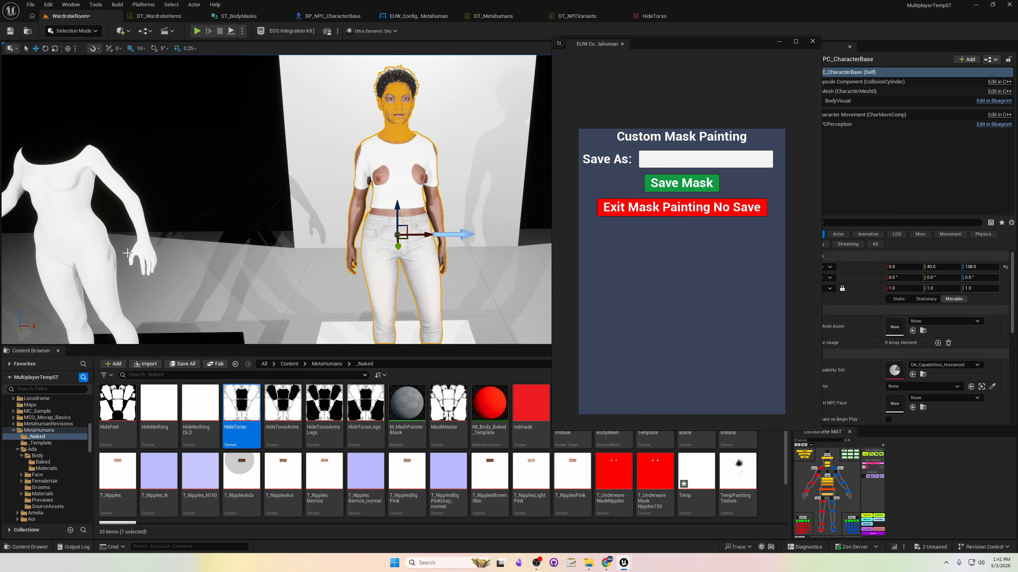
left_click_drag(280, 201, 307, 200, "alt")
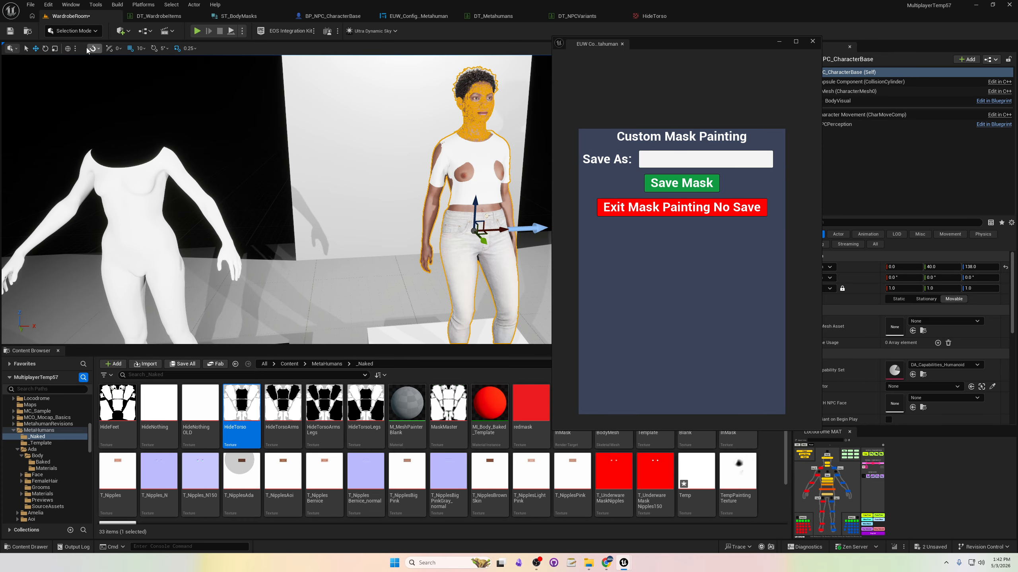
Switch the editor to Mesh Paint mode and select the white PaintingMeshBernice body beside the character.
left_click(69, 31)
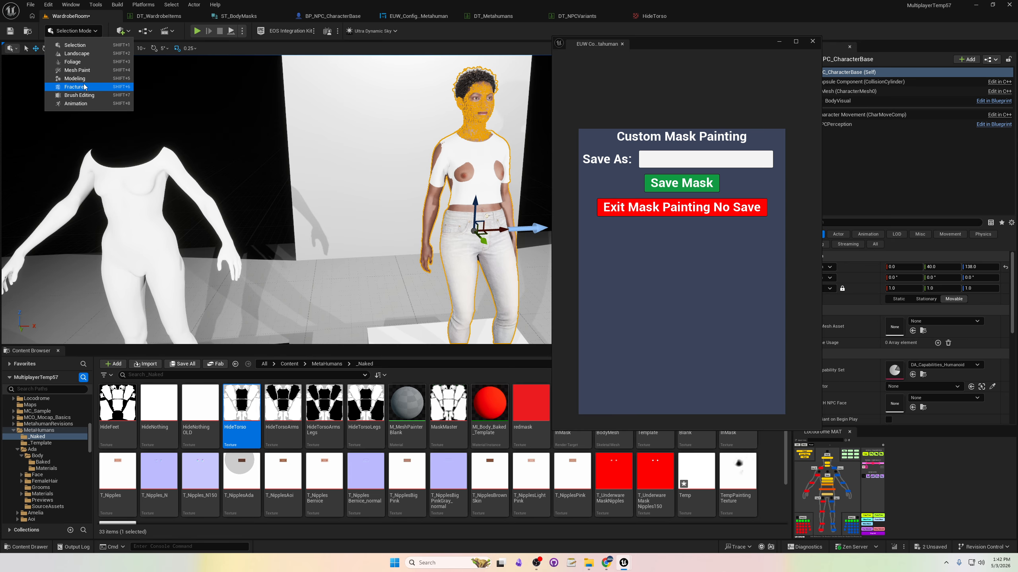
left_click(77, 70)
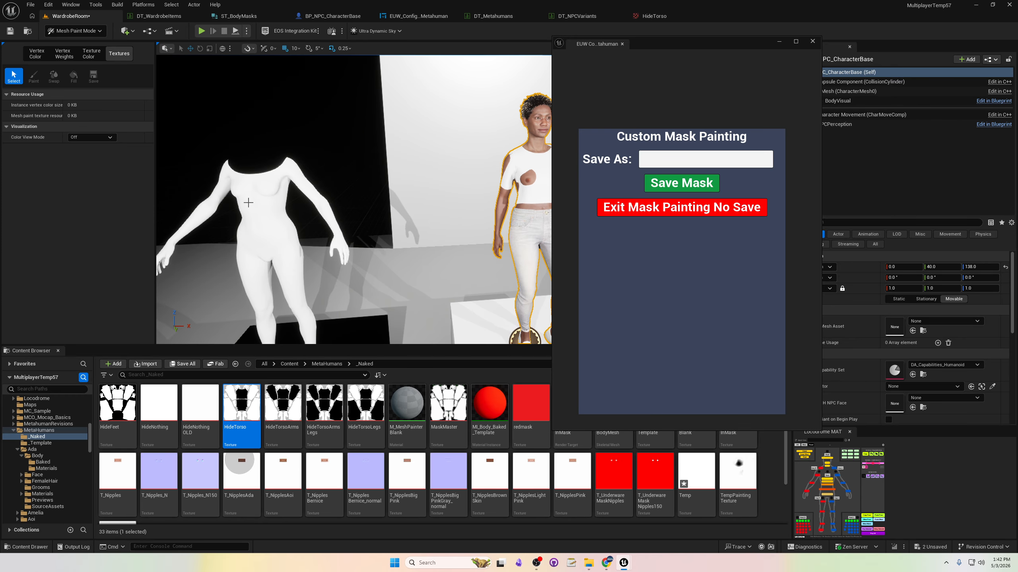
left_click(260, 203)
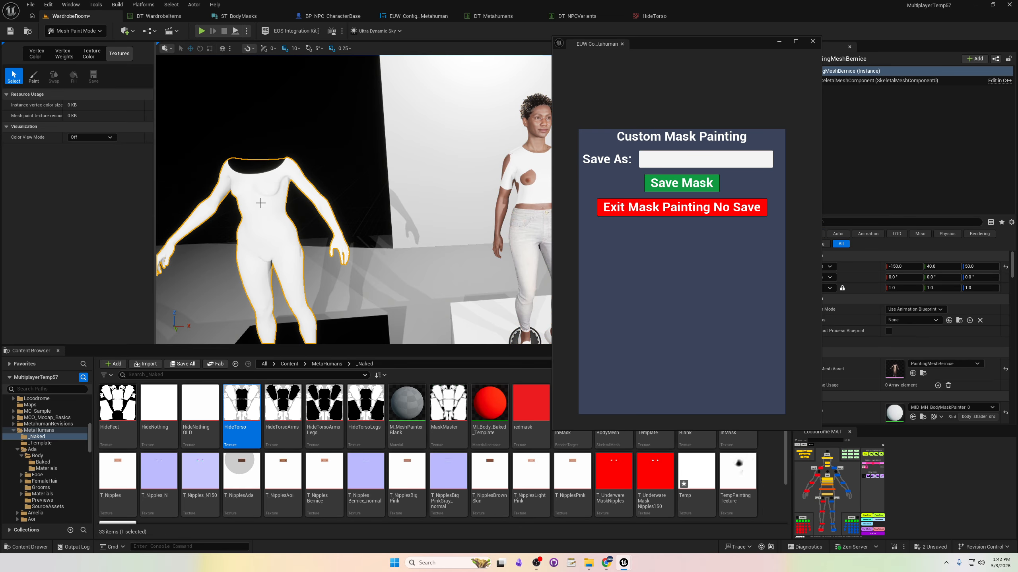
mouse_move(307, 212)
right_mouse_down()
mouse_move(357, 216)
mouse_move(348, 202)
right_mouse_up()
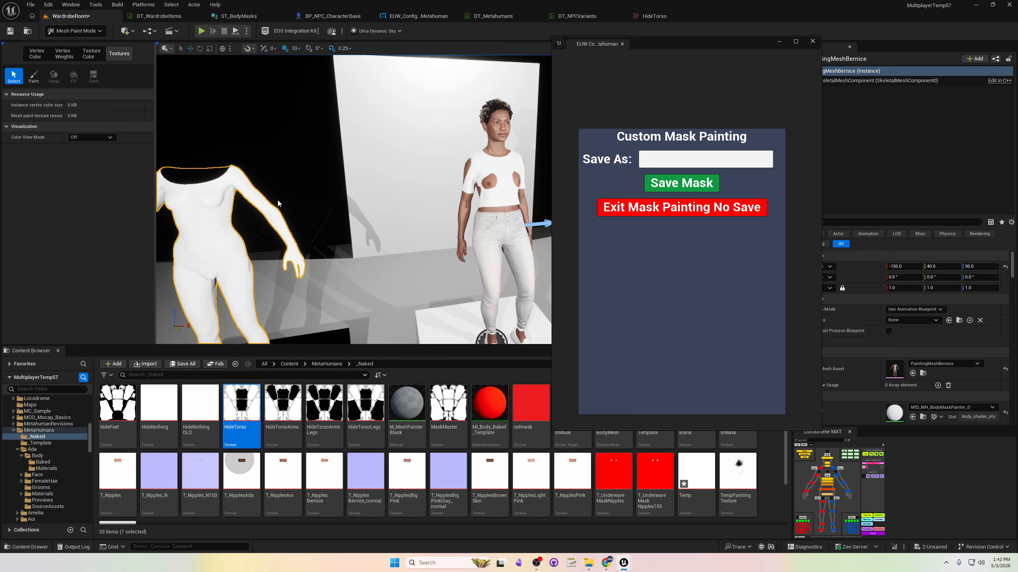
Paint the mask texture black over both breasts of the painting body with the 0.1 size brush.
left_click(34, 77)
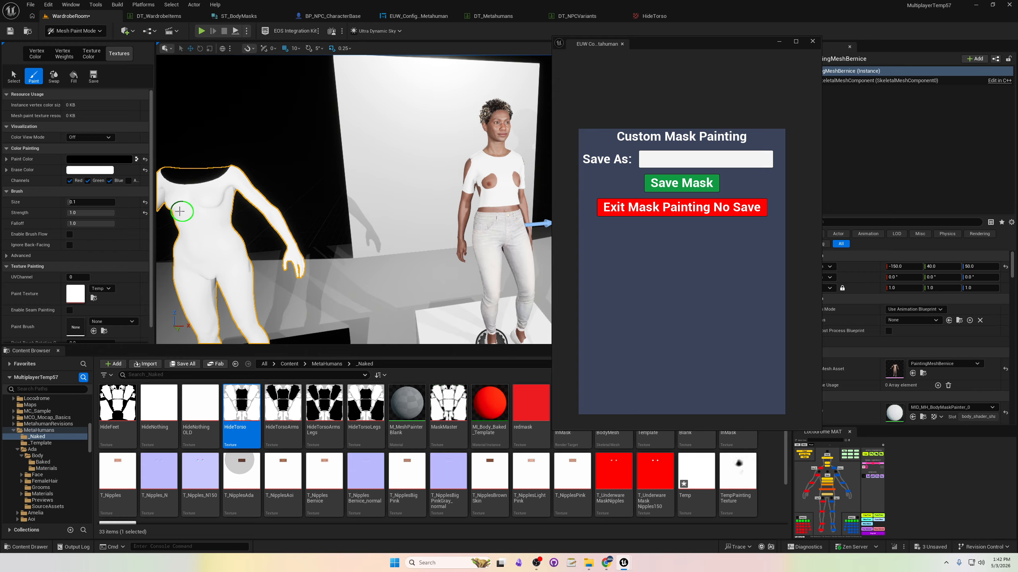
left_click_drag(171, 204, 165, 207)
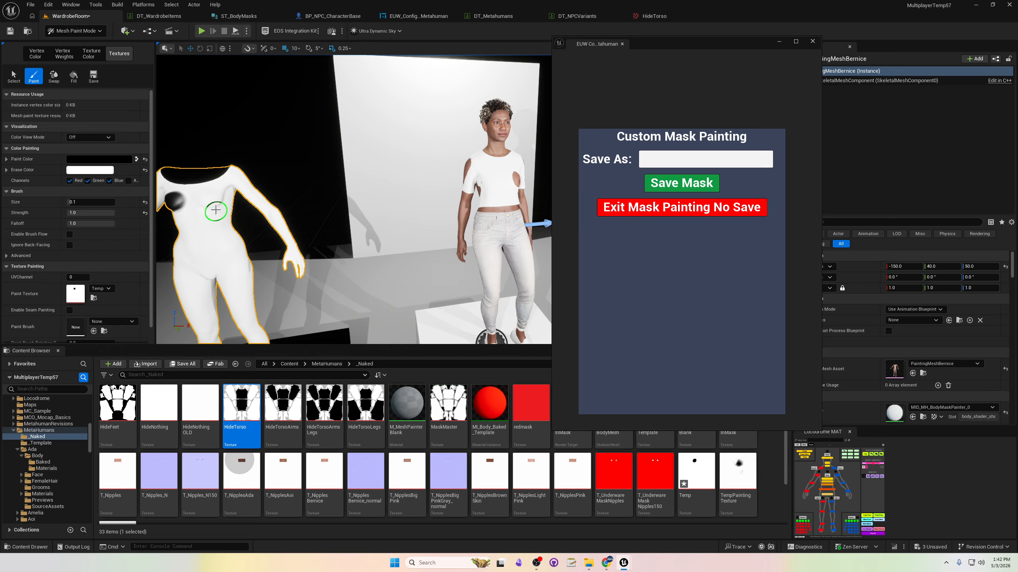
left_click_drag(209, 205, 212, 202)
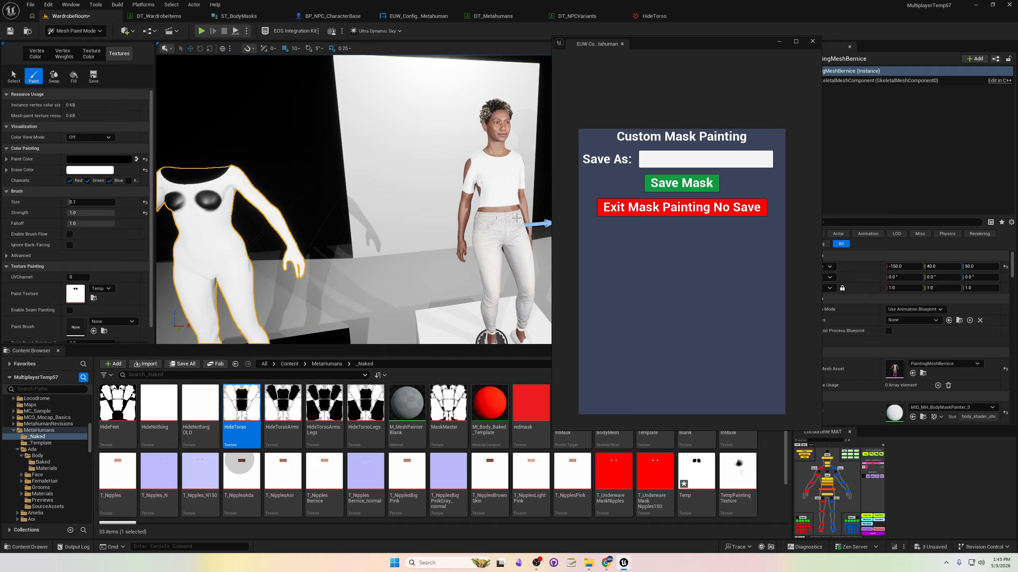
Paint the mask texture black over the front of the painting body's left foot.
middle_click_drag(515, 281, 515, 168)
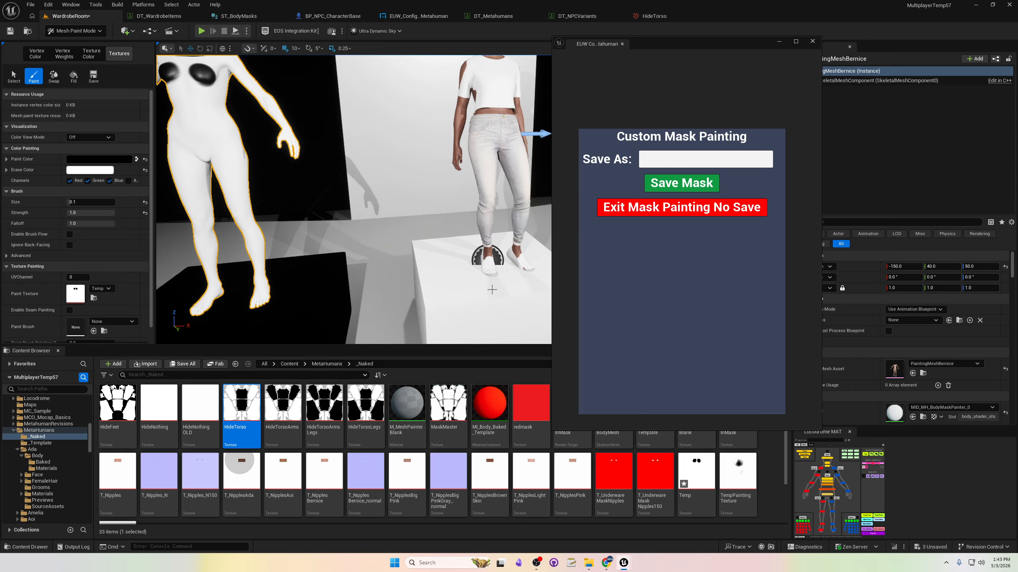
middle_click_drag(285, 286, 282, 280)
mouse_move(282, 280)
right_mouse_down()
mouse_move(345, 299)
mouse_move(321, 309)
mouse_move(292, 304)
right_mouse_up()
left_click(308, 305)
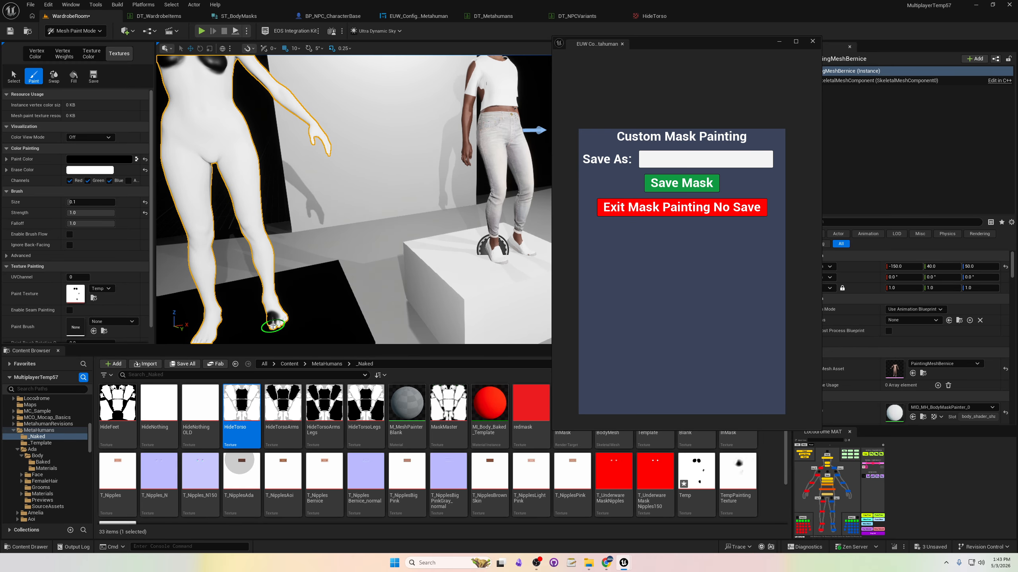
left_click(271, 320)
Save the painted custom mask as CropTopMask.
left_click(693, 154)
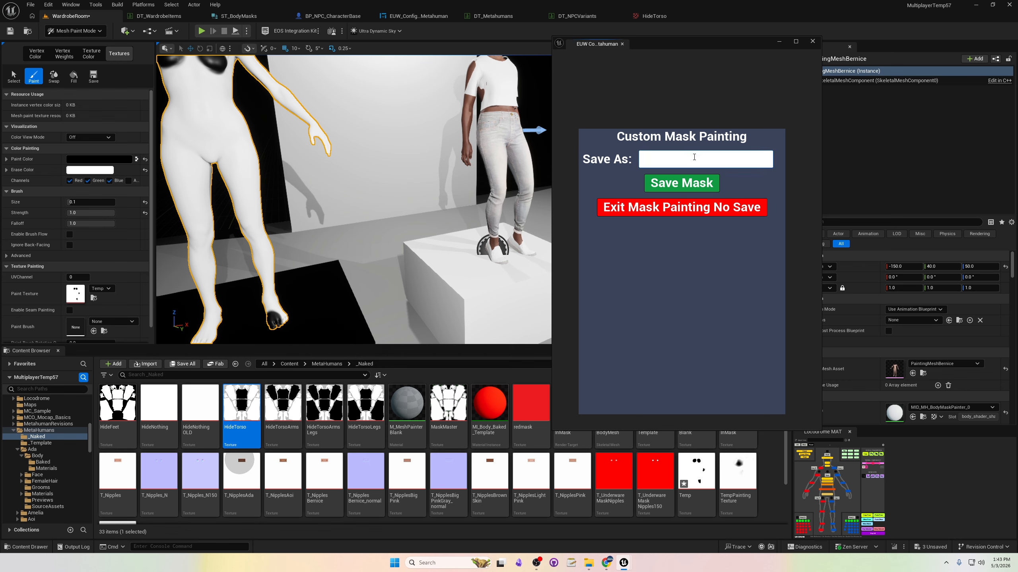
type("H")
key("BackSpace")
type("Cro")
key("BackSpace")
key("BackSpace")
type("ropTopMask")
left_click(695, 185)
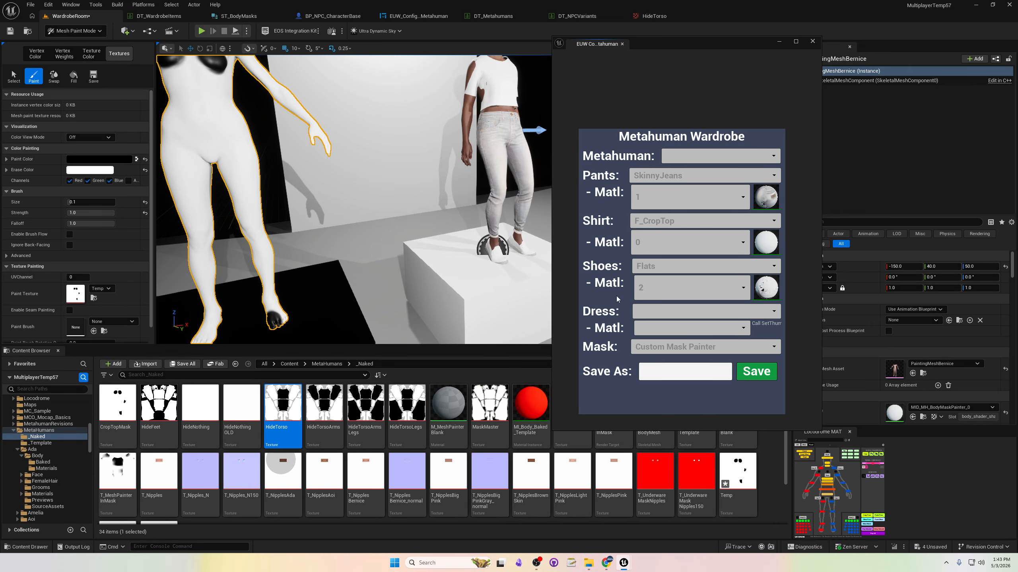
Return the editor to Selection mode with the painting body and the dressed character both in view.
scroll(423, 217, "down", 4)
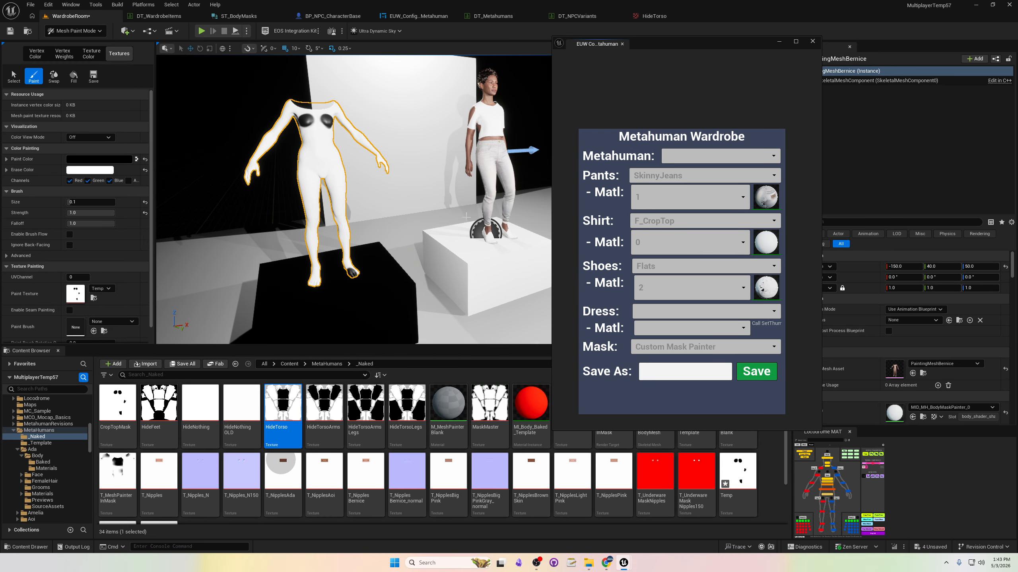
mouse_move(444, 211)
middle_mouse_down()
mouse_move(485, 194)
mouse_move(429, 224)
middle_mouse_up()
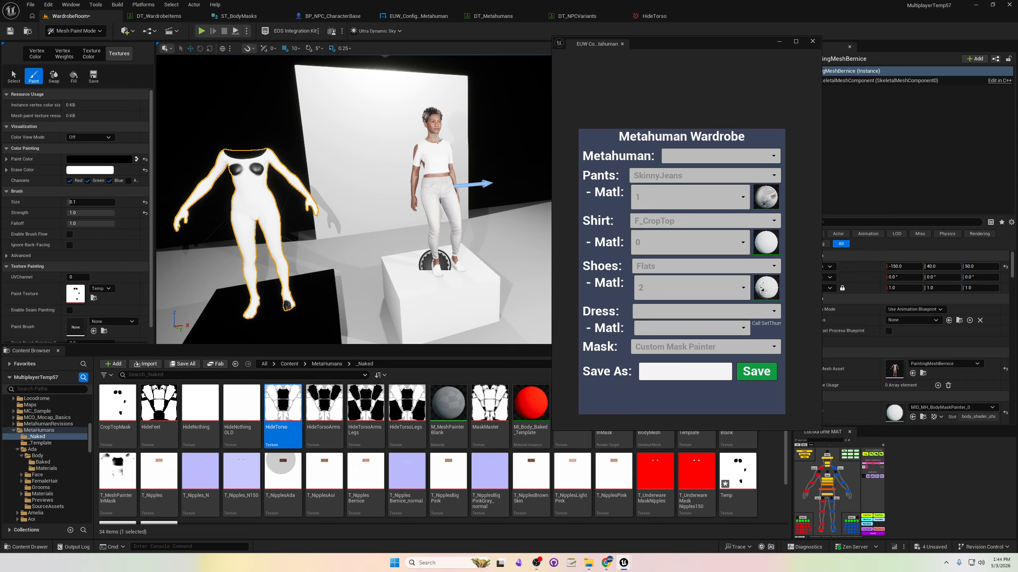
left_click(74, 31)
left_click(76, 45)
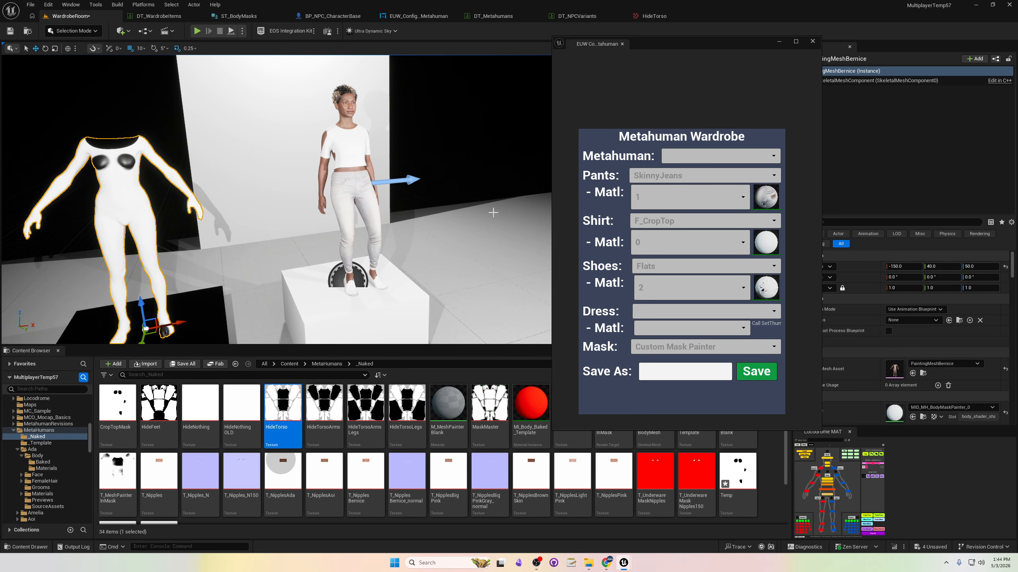
Select the dressed character and save its outfit as a new NPC named AdaCropTop.
left_click(353, 177)
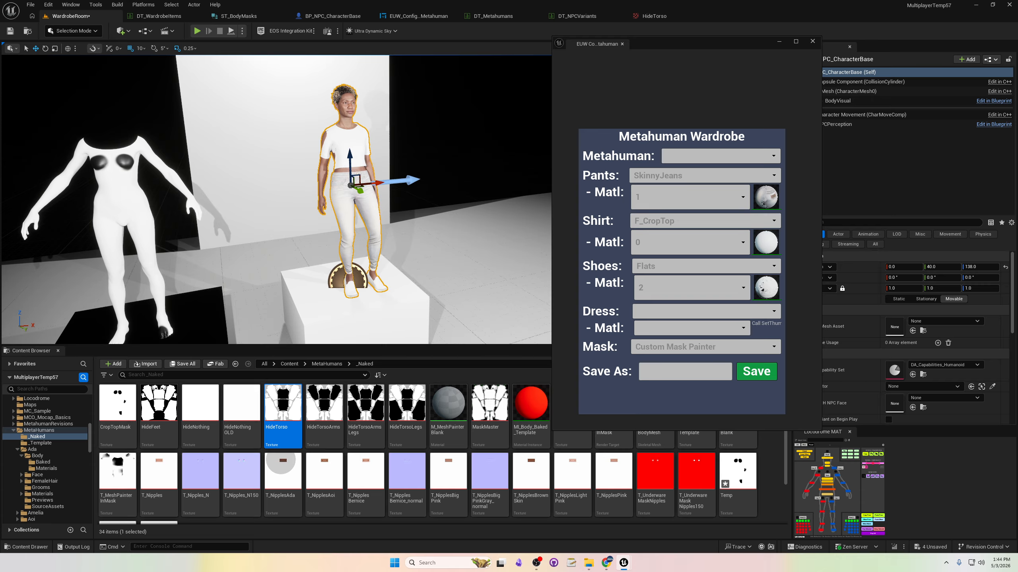
left_click(685, 379)
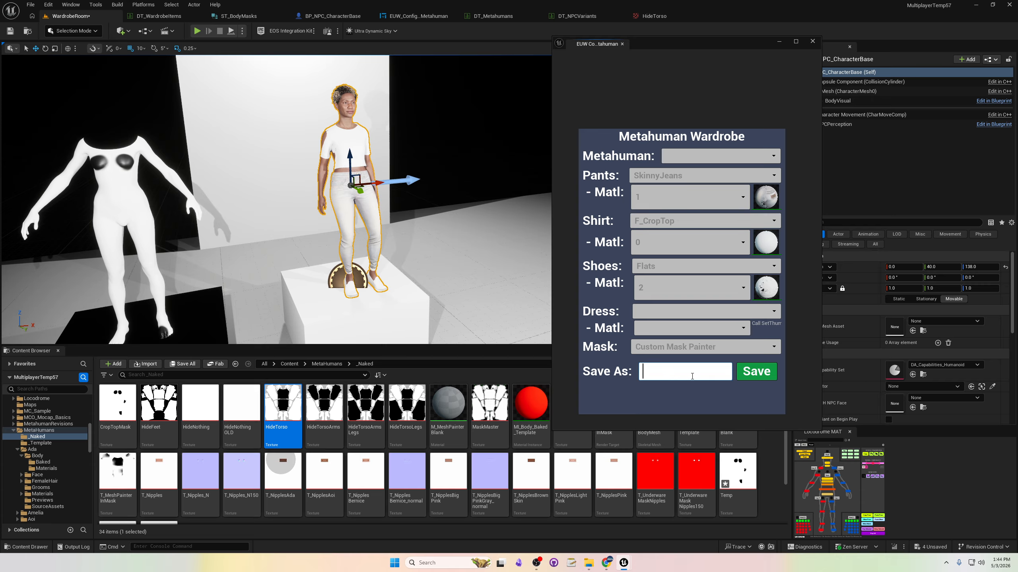
type("AdaCropTop")
left_click(753, 379)
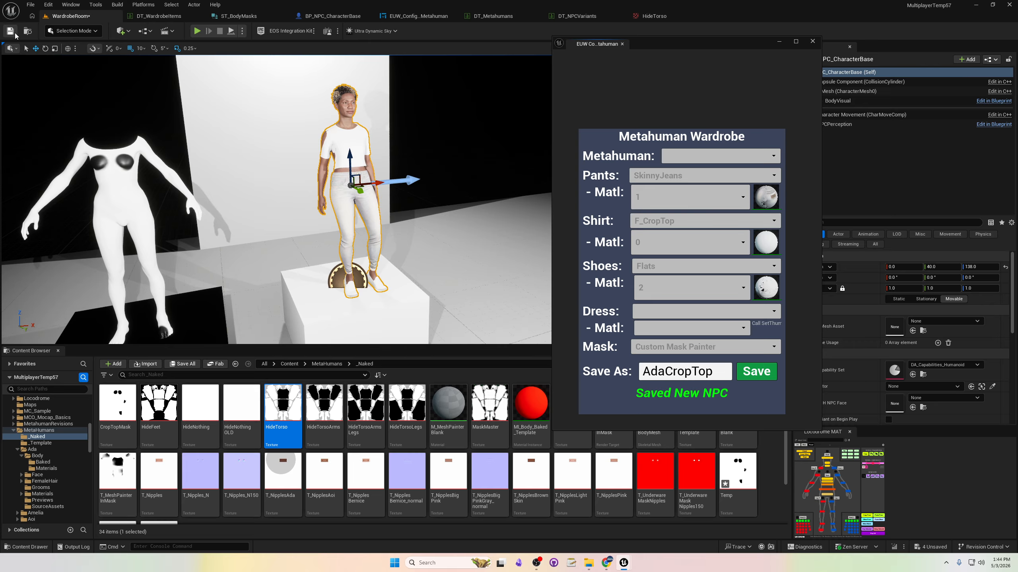
Save the WardrobeRoom level and open GameplayLevel from the Maps folder, saving DT_BodyMasks, PaintingMeshBernice and Temp.
left_click(10, 31)
left_click(31, 405)
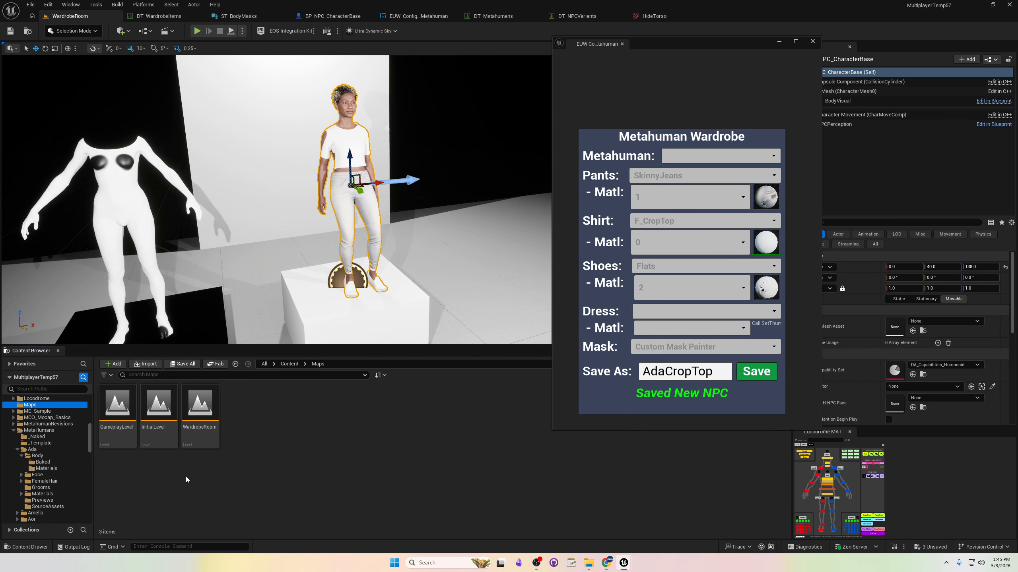
double_click(117, 404)
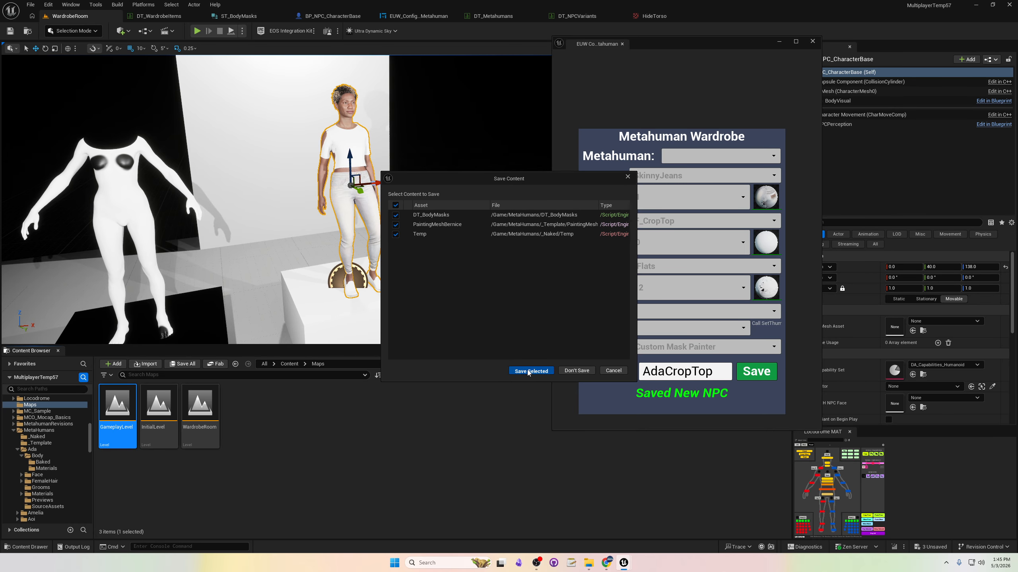
left_click(530, 371)
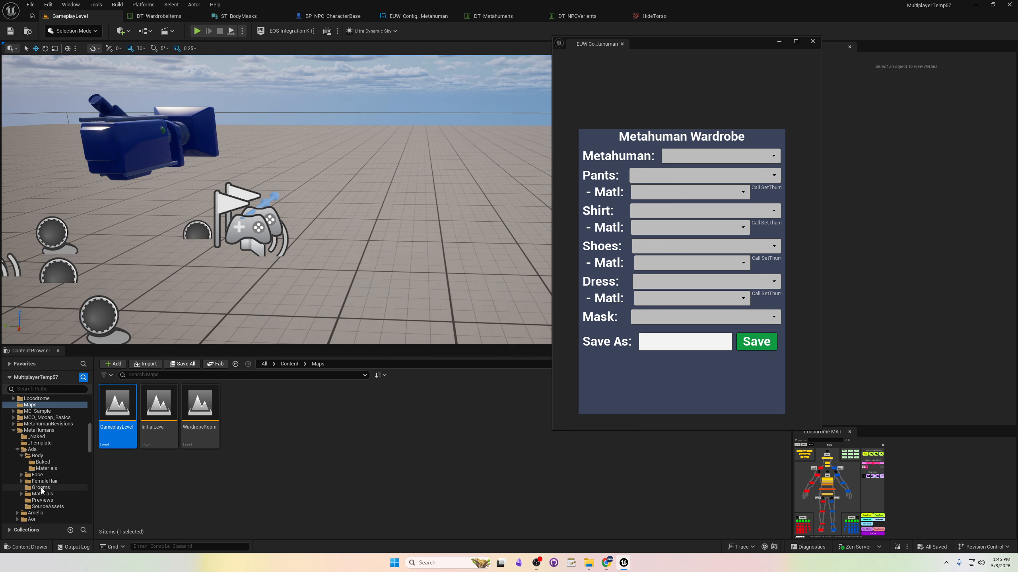
Place a BP_NPC_CharacterBase from the NPCFramework Core folder on the open floor of GameplayLevel.
left_click(14, 430)
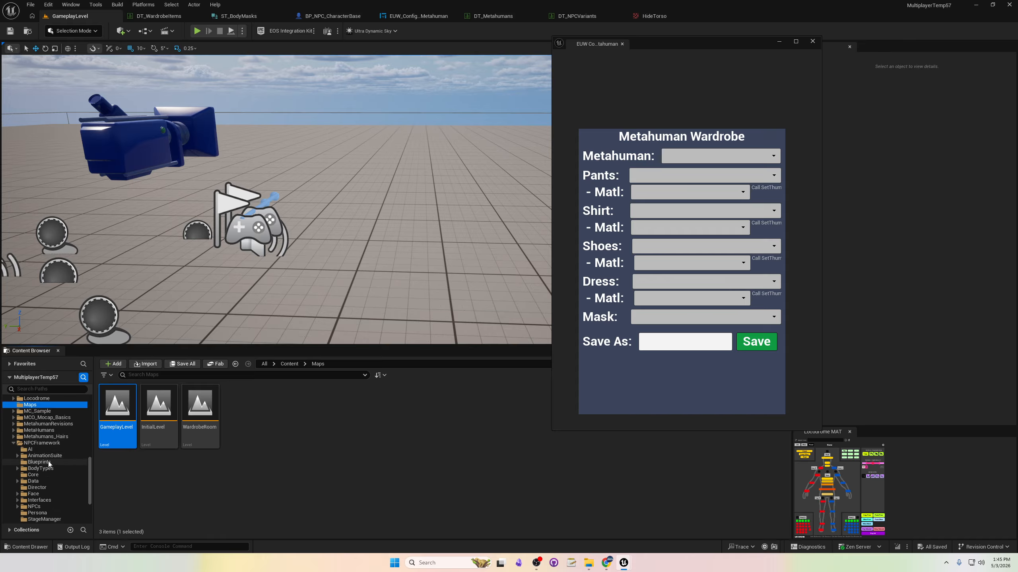
left_click(33, 475)
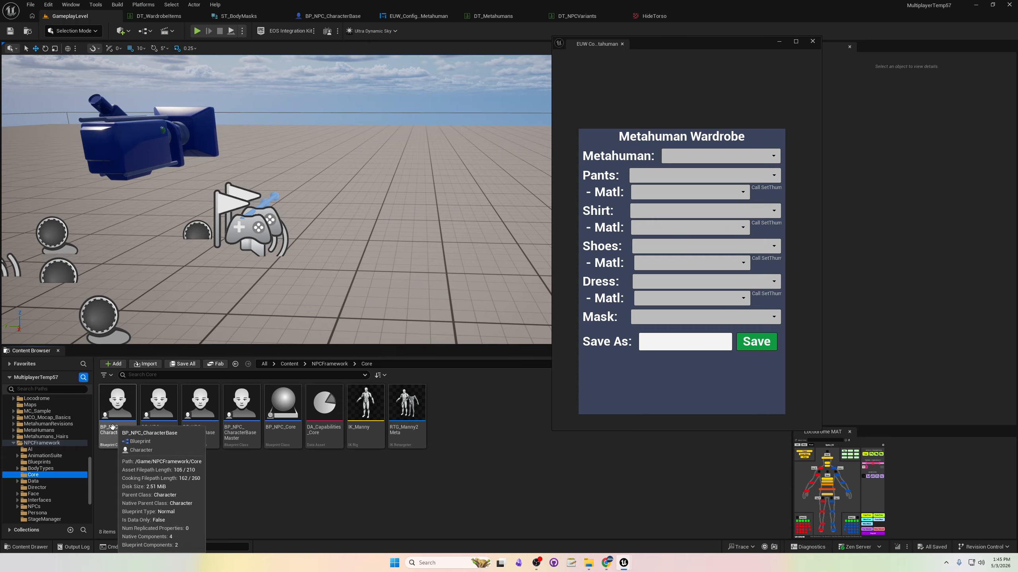
left_click_drag(112, 427, 296, 231)
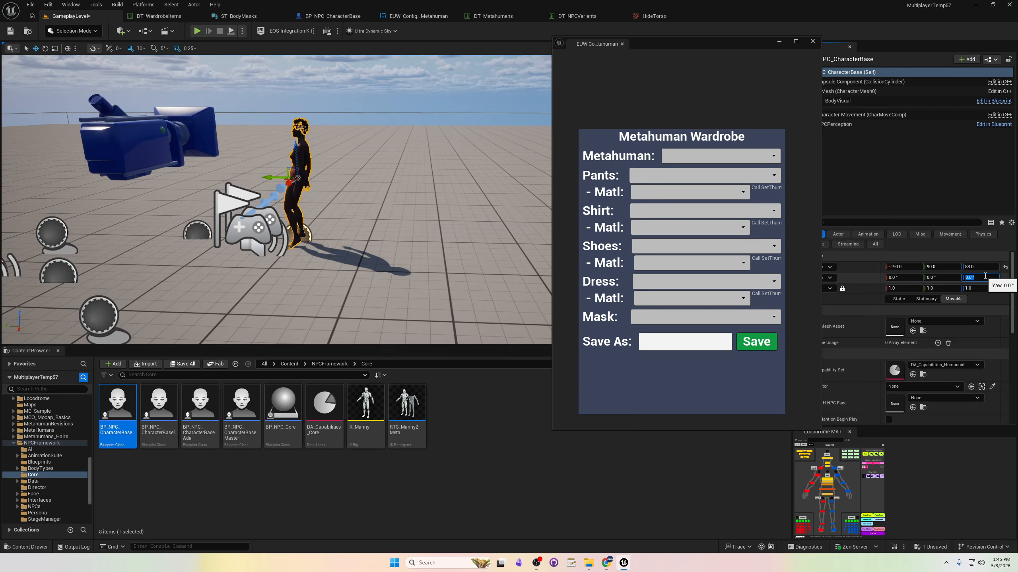
Set the placed NPC's yaw rotation to -90°.
key("Return")
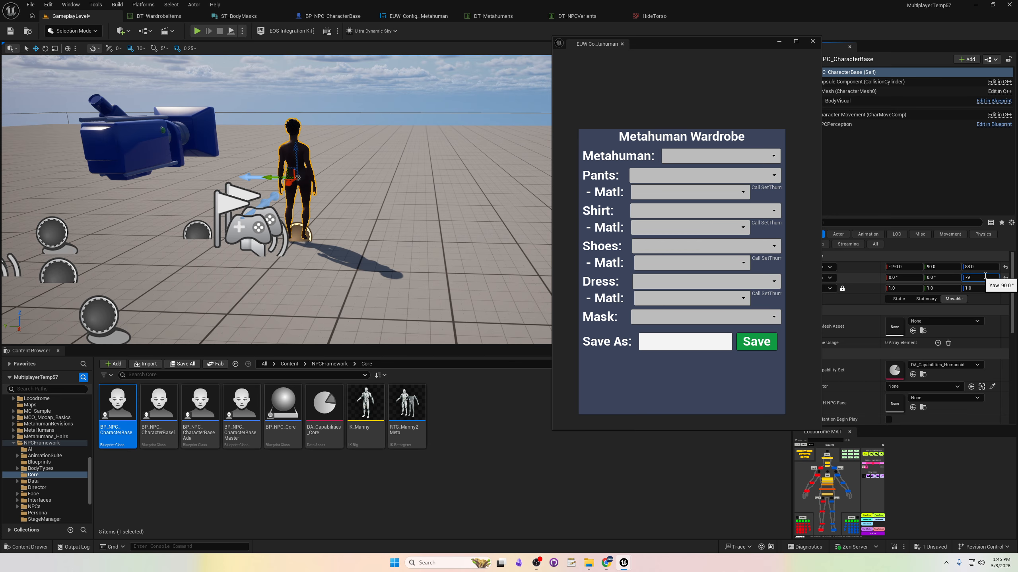
type("-90")
key("Return")
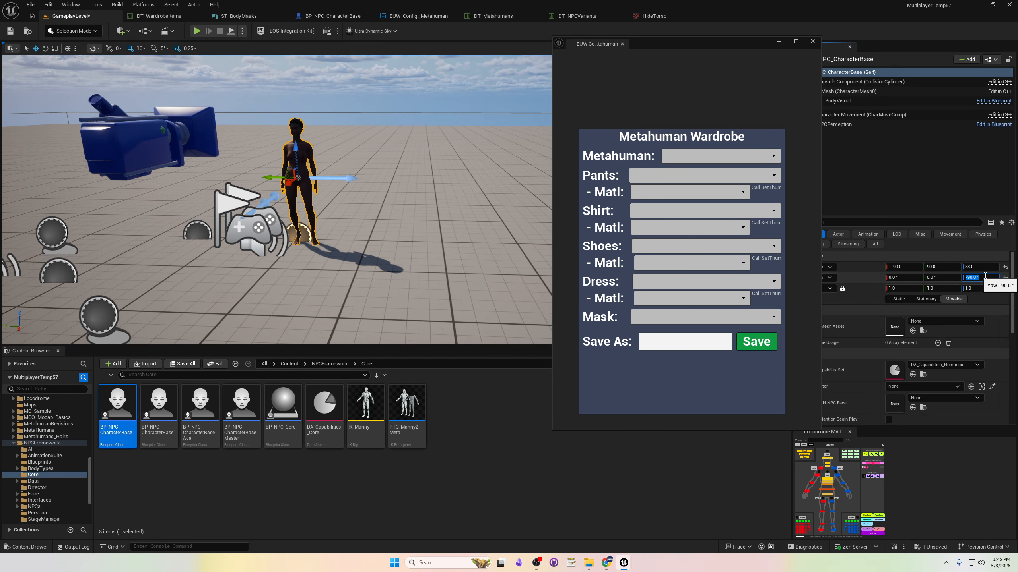
Move the NPC along the X axis to a location of about -230.
key("f")
right_click_drag(353, 153, 367, 179)
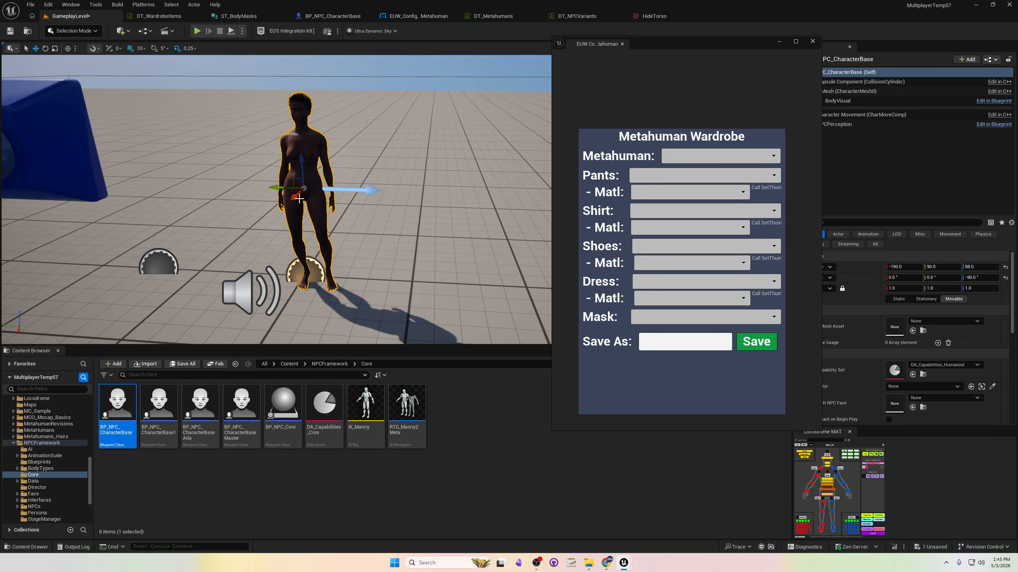
left_click_drag(296, 198, 308, 191)
right_click_drag(307, 191, 383, 198)
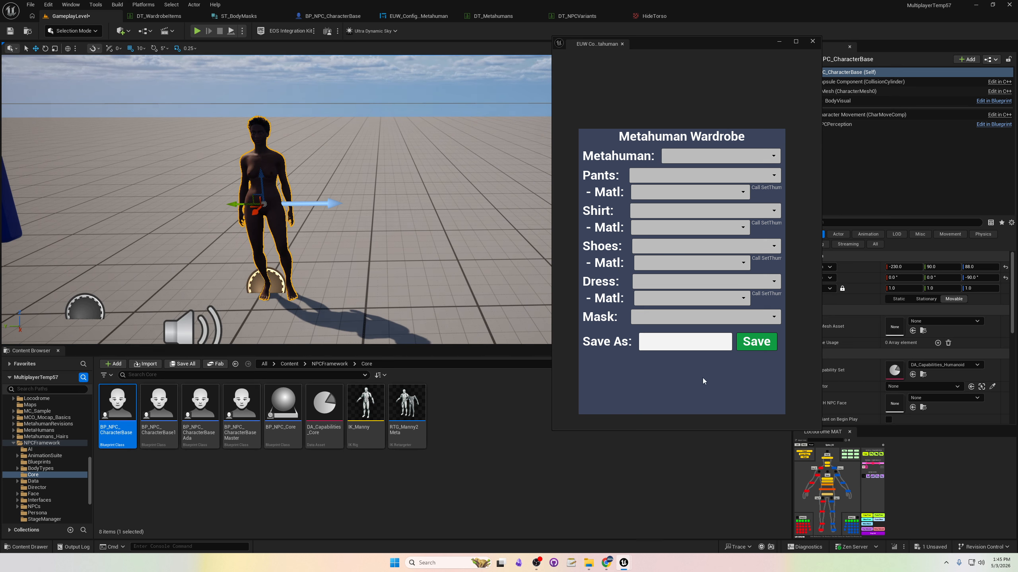
Close the Metahuman Wardrobe widget and set the NPC to apply the AdaCropTop variant on Begin Play.
left_click(815, 43)
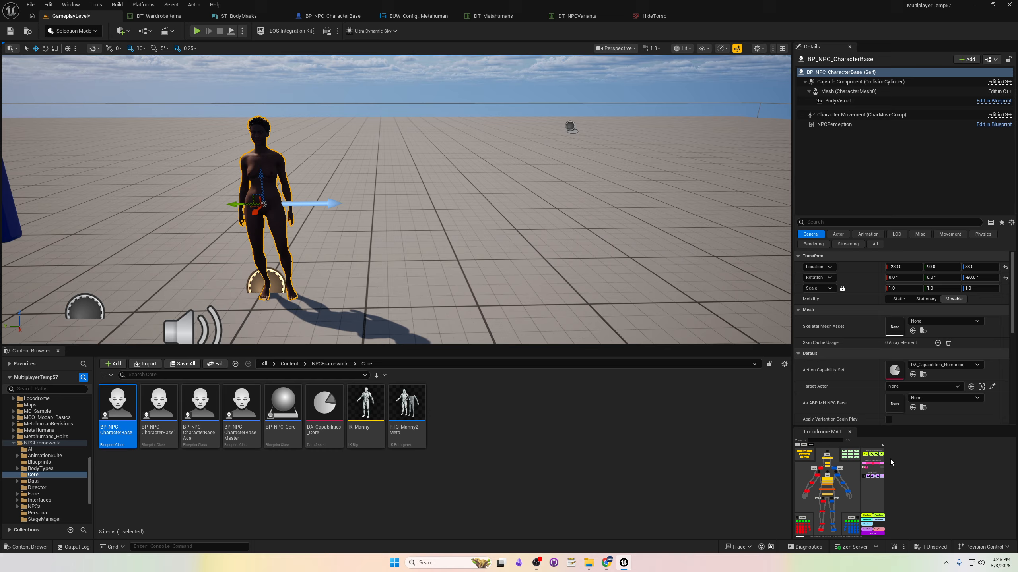
scroll(852, 406, "down", 2)
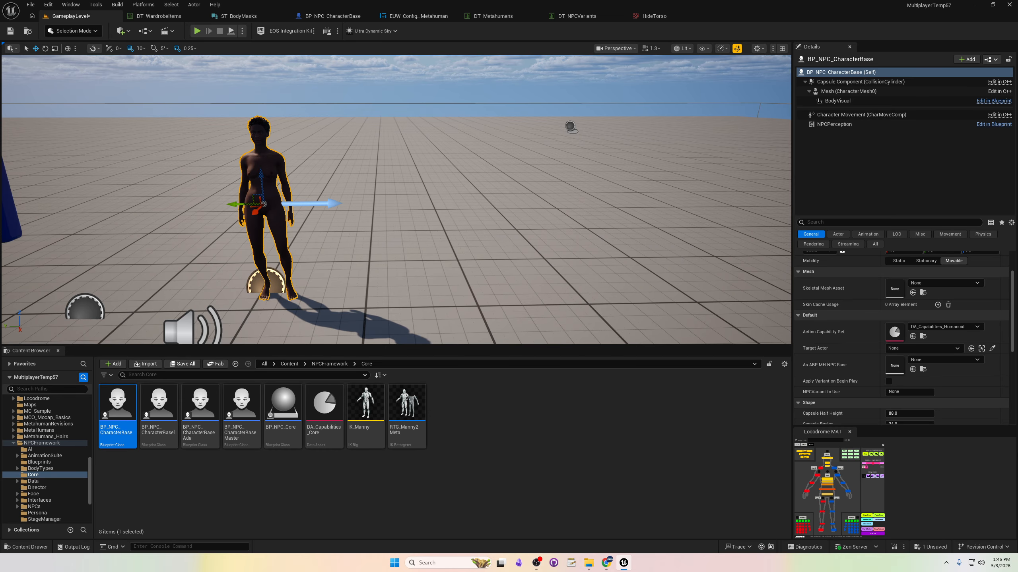
left_click(888, 381)
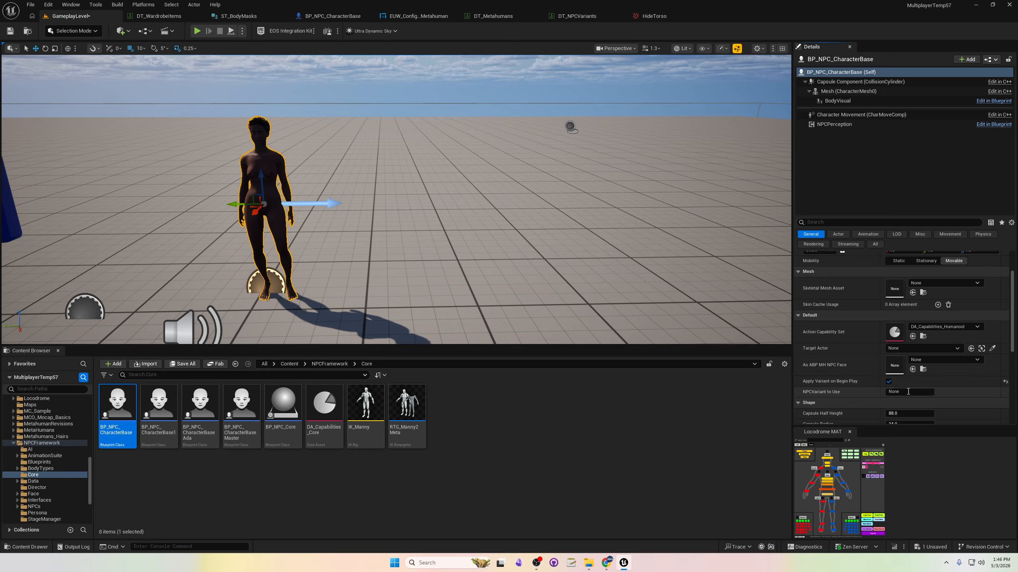
left_click(902, 392)
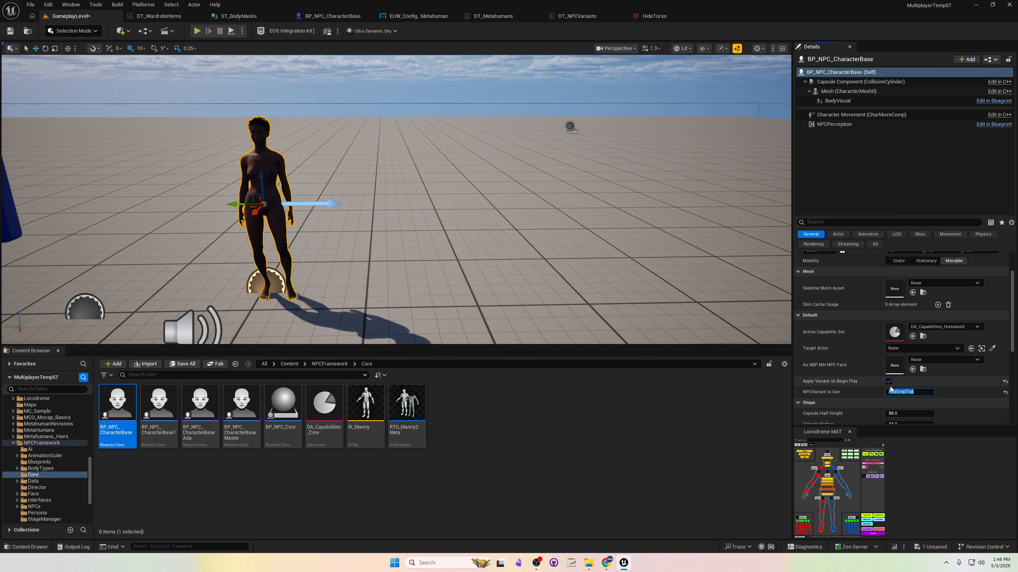
left_click(928, 393)
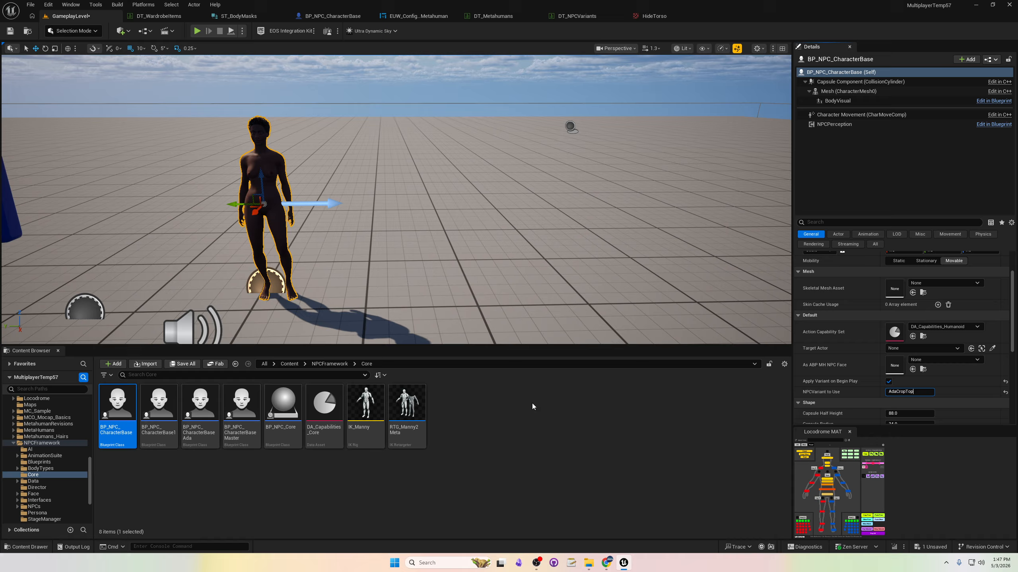
Play the level and walk the player character up to the NPC to examine its outfit.
left_click(197, 32)
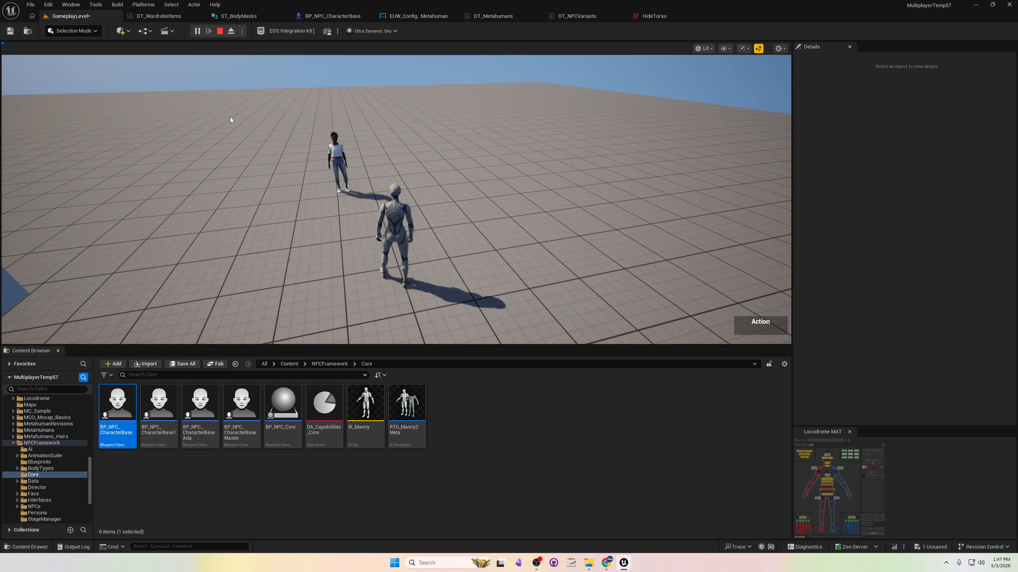
key("w")
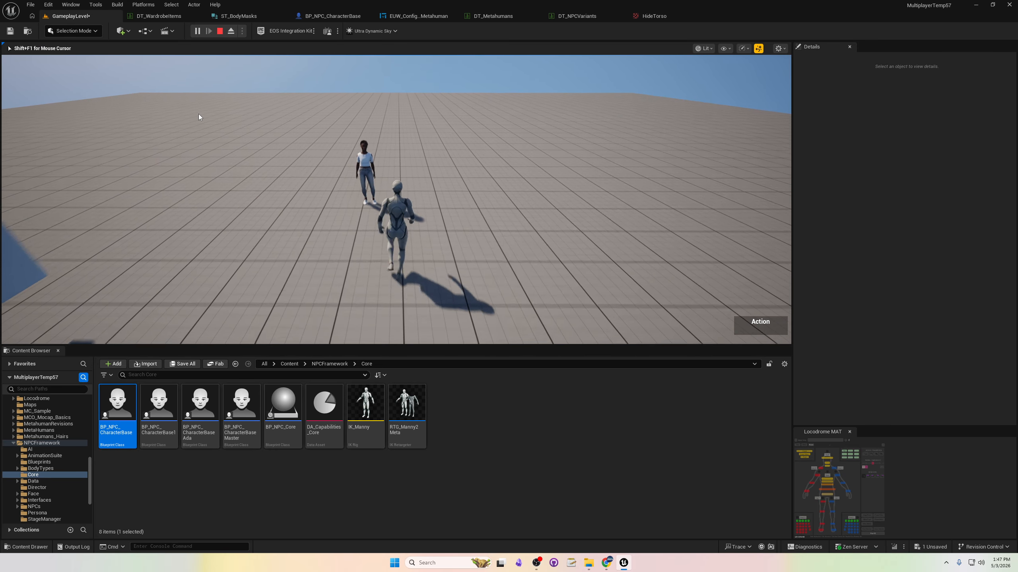
key("w")
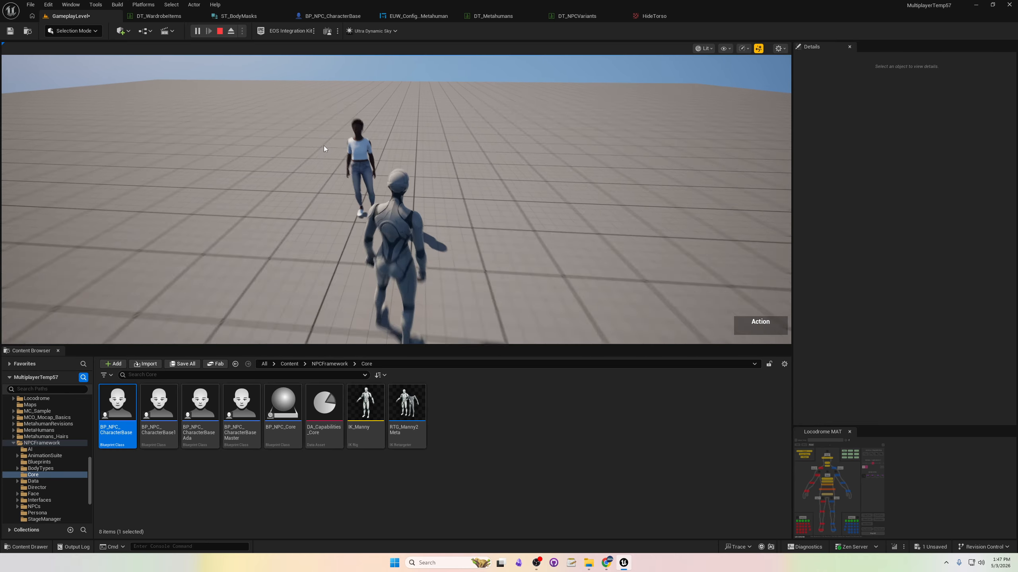
left_click(338, 161)
key("w")
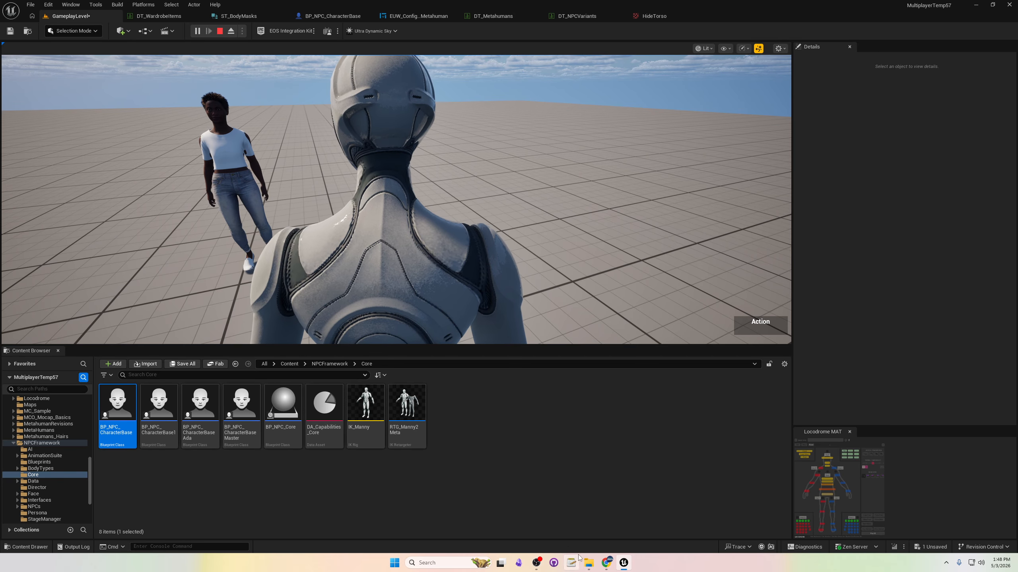
mouse_move(629, 568)
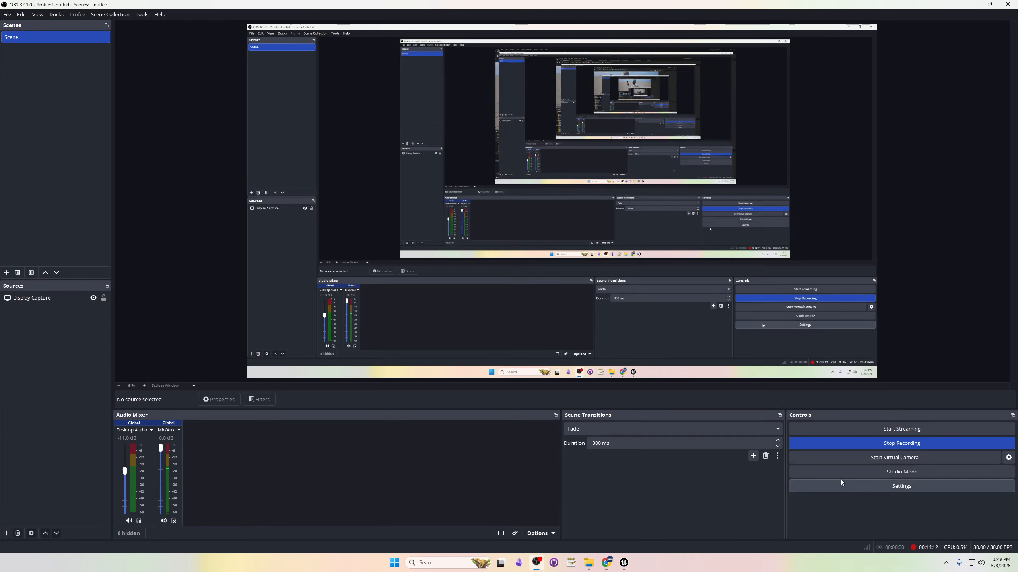
left_click(537, 562)
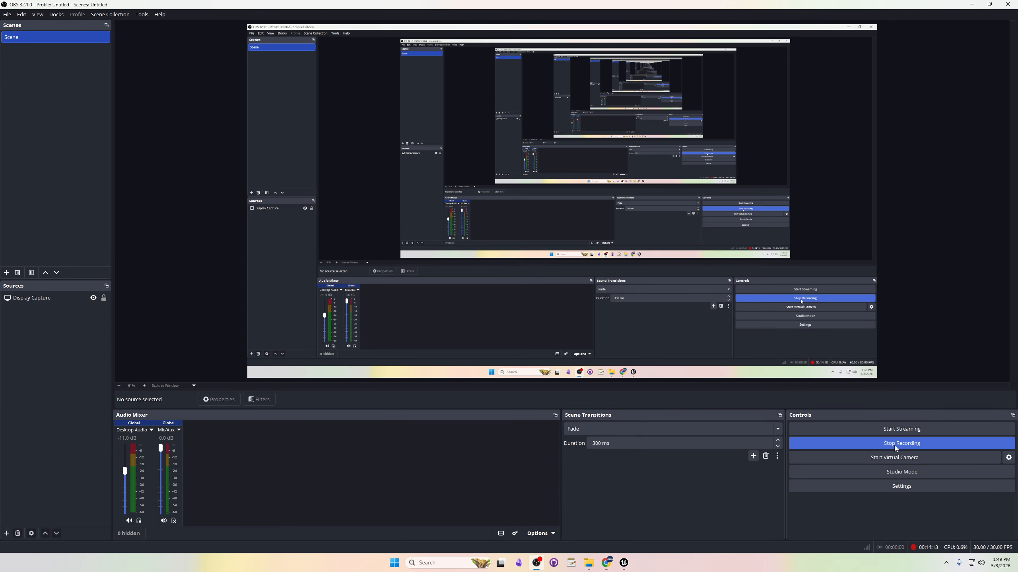